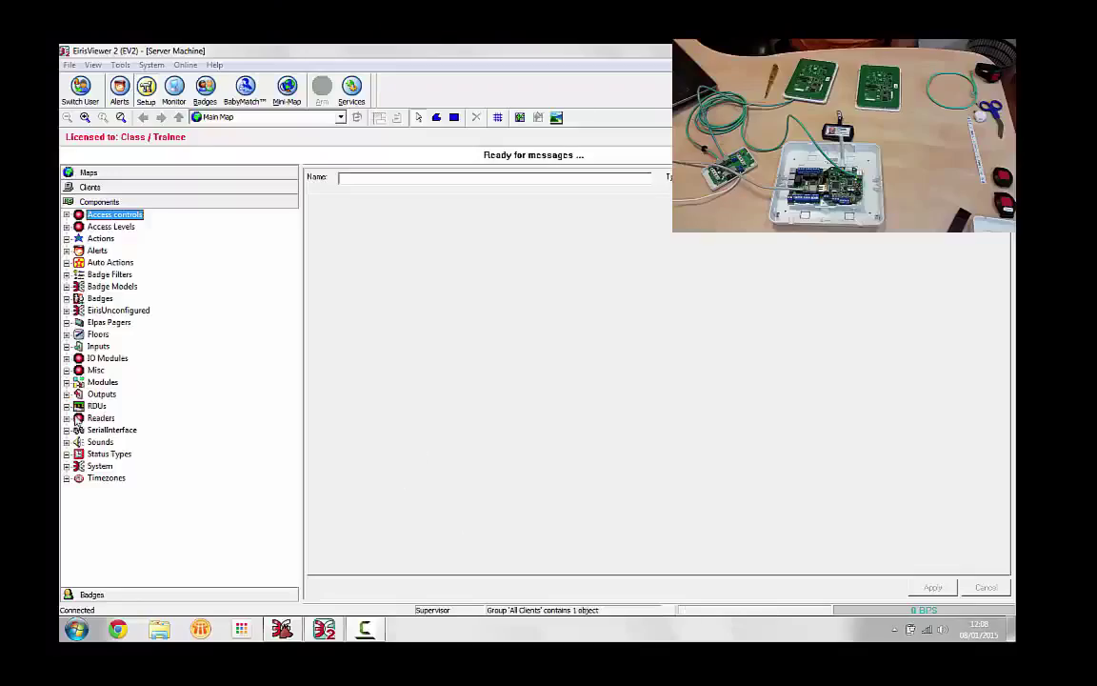
# Add a new ALC reader under the All Readers group
pyautogui.click(65, 417)
pyautogui.click(78, 429)
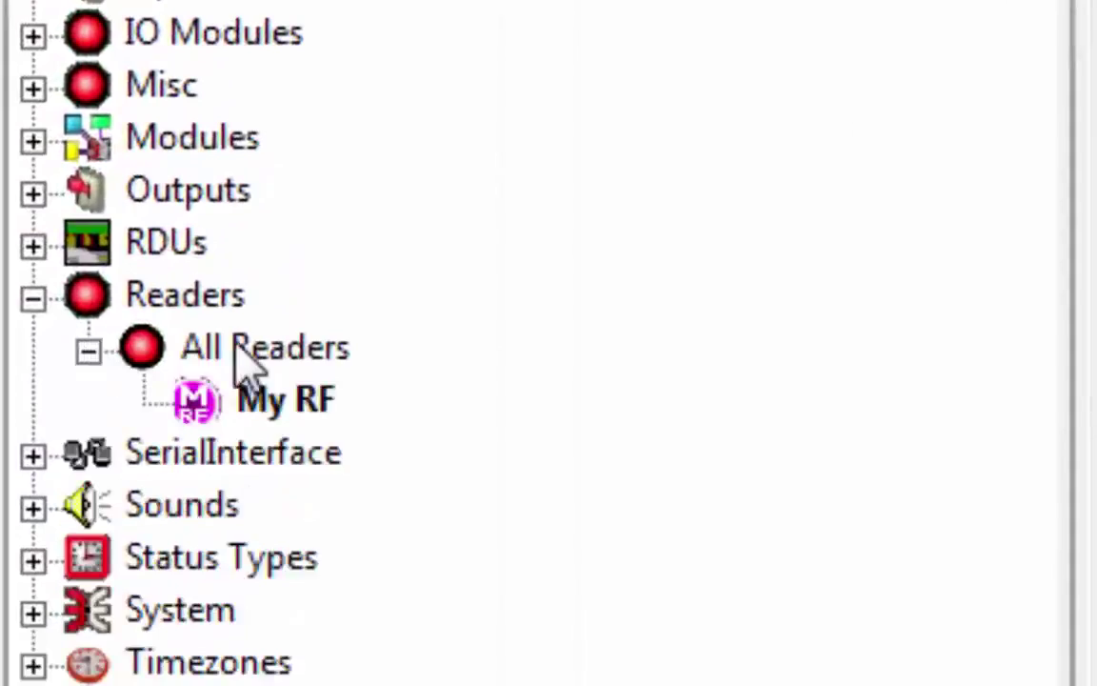
pyautogui.rightClick(237, 348)
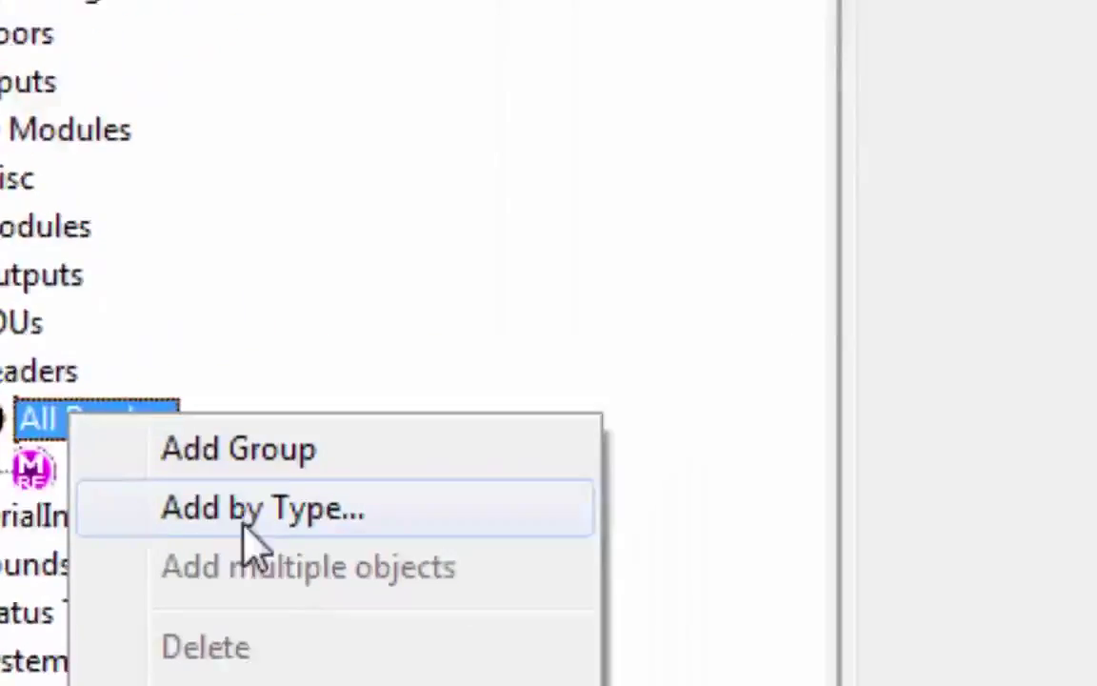
pyautogui.click(429, 448)
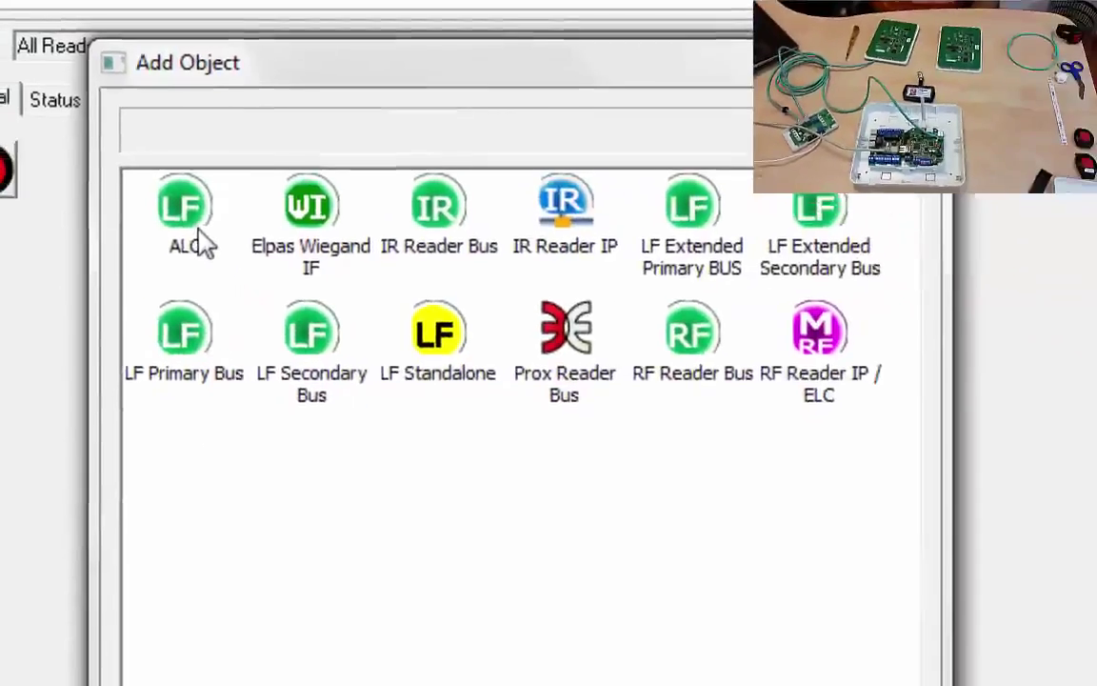
pyautogui.doubleClick(195, 229)
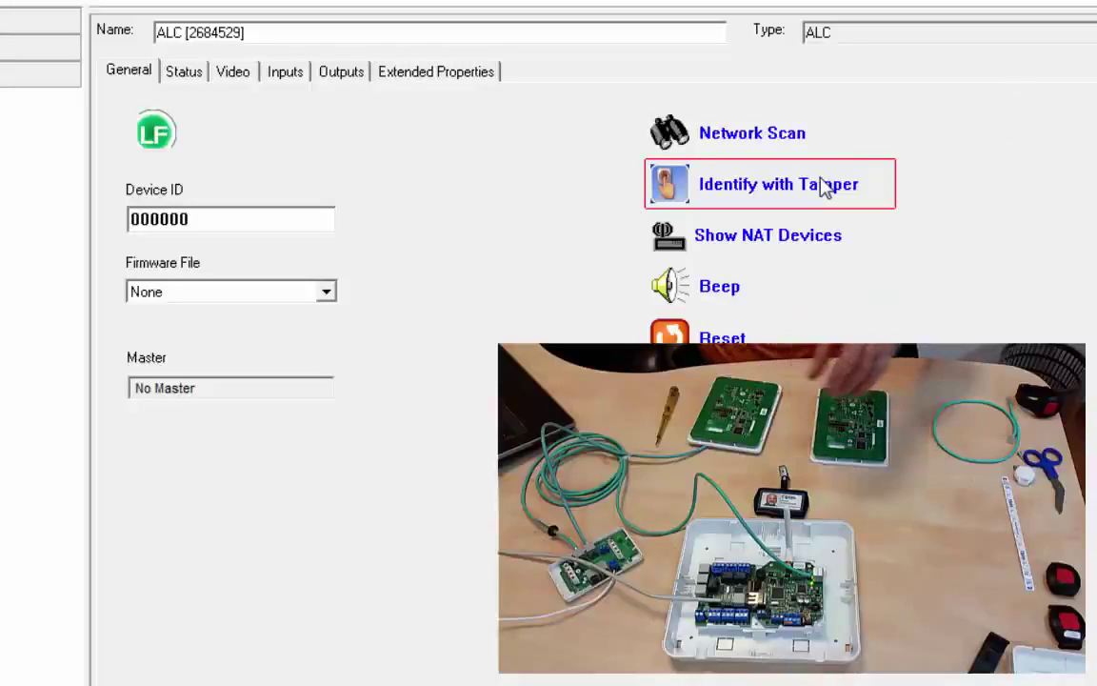
# Identify the reader by its tamper and link it to device 04ACFA
pyautogui.click(824, 184)
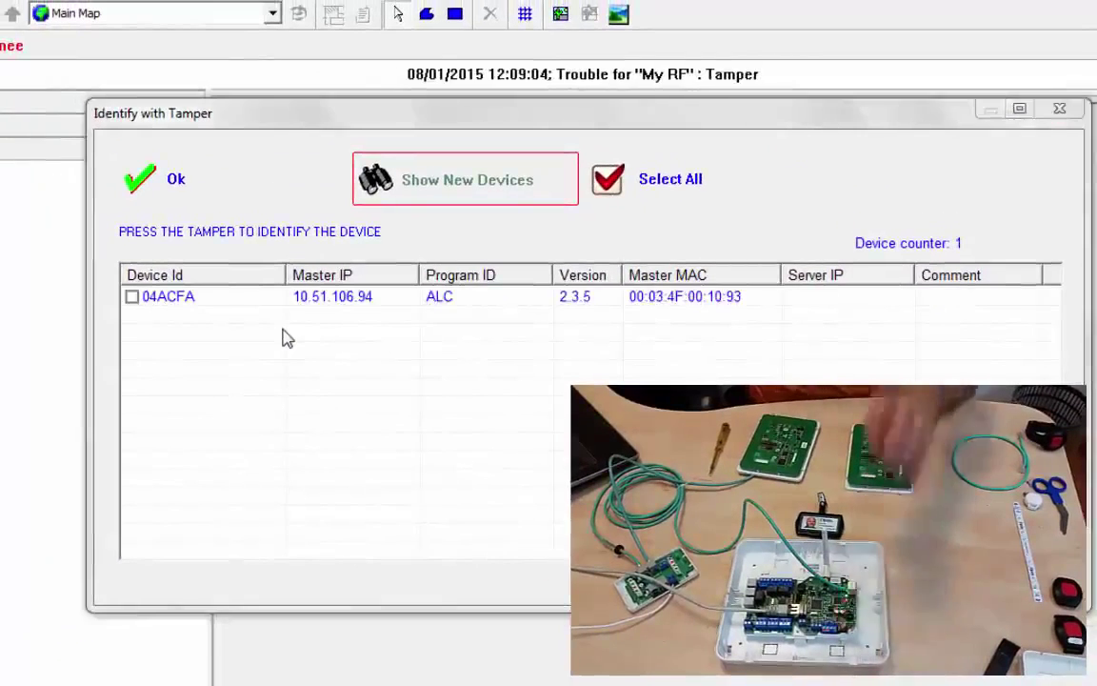
pyautogui.click(132, 298)
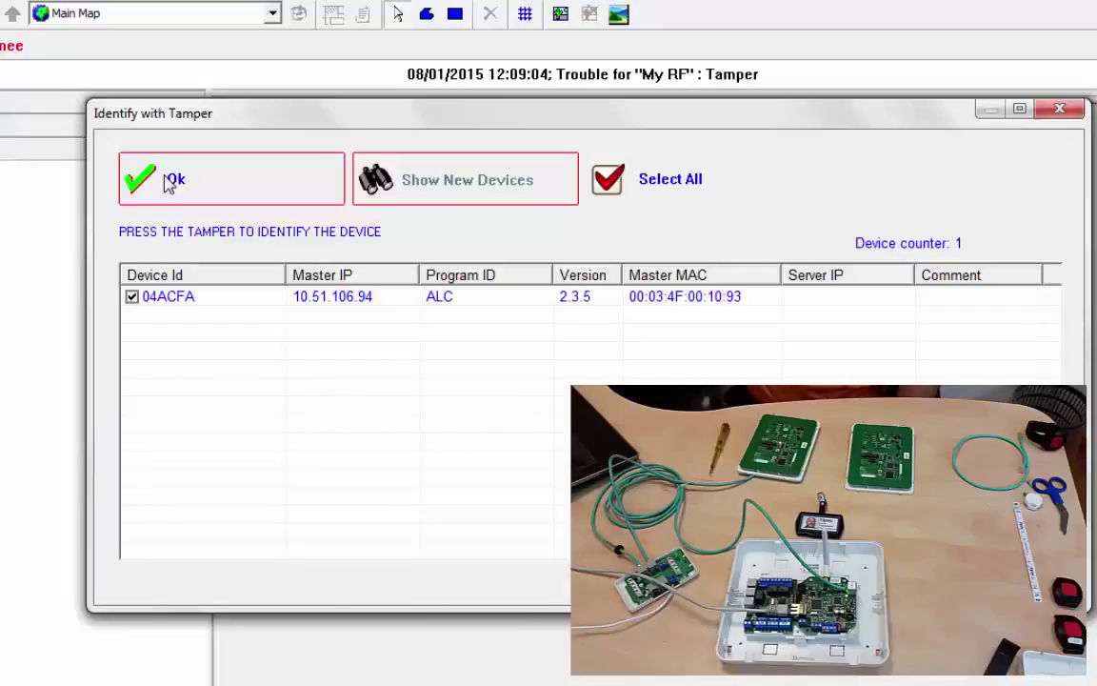
pyautogui.click(174, 183)
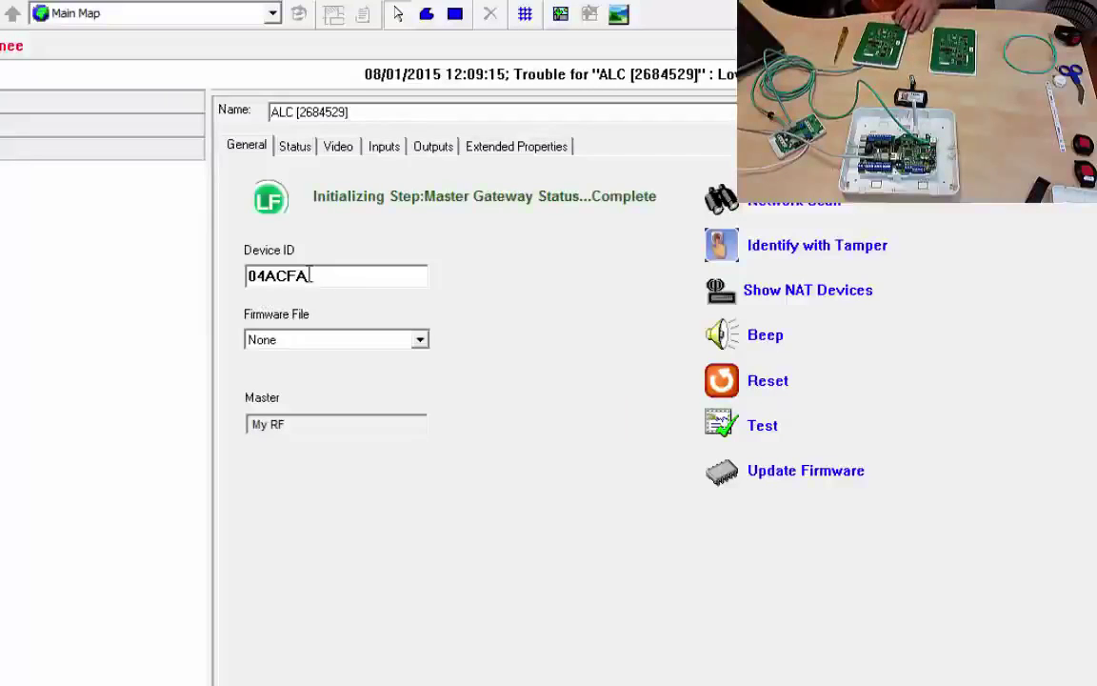
# Check the initialisation log and online status, then make the reader beep
pyautogui.click(293, 146)
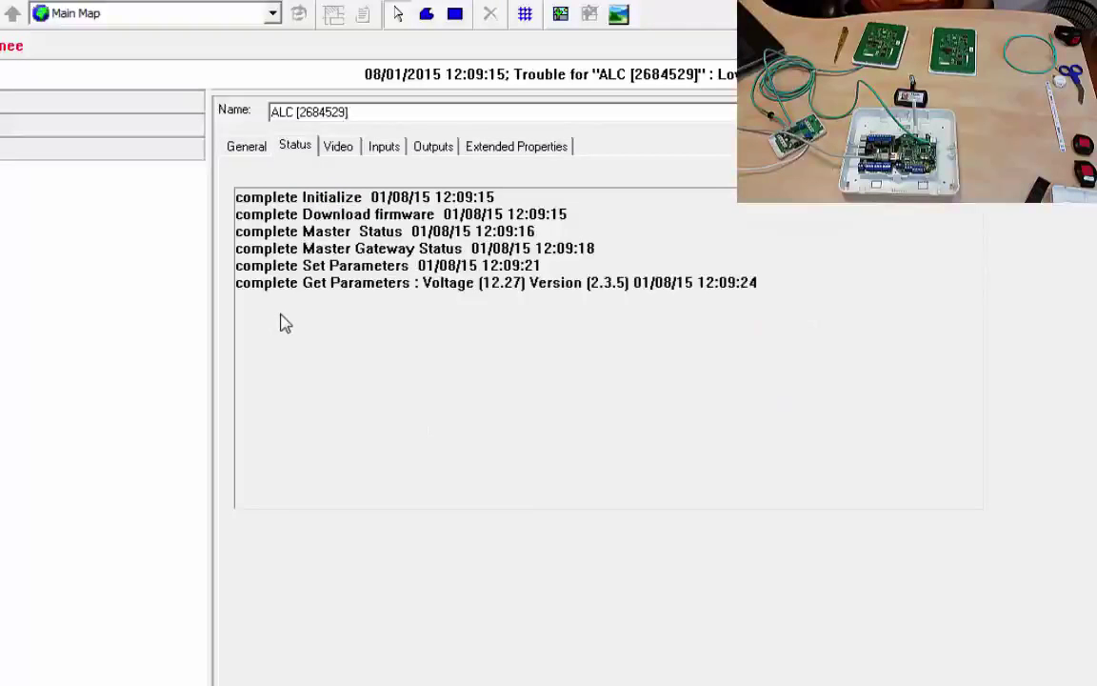
pyautogui.click(250, 148)
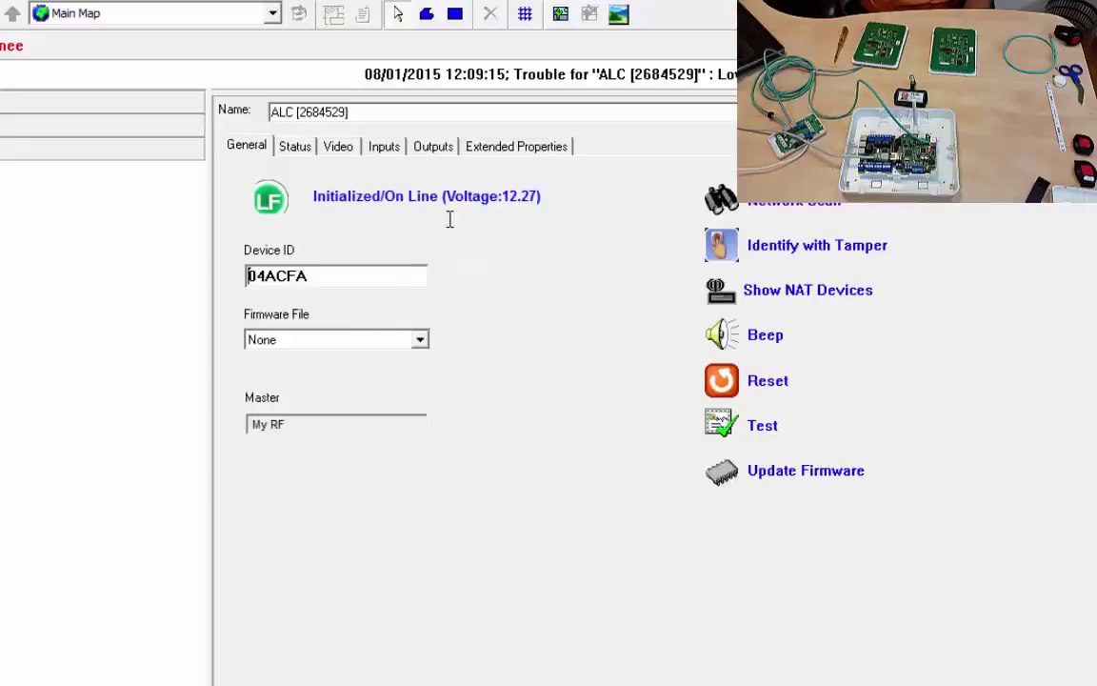
pyautogui.moveTo(379, 197); pyautogui.dragTo(465, 187)
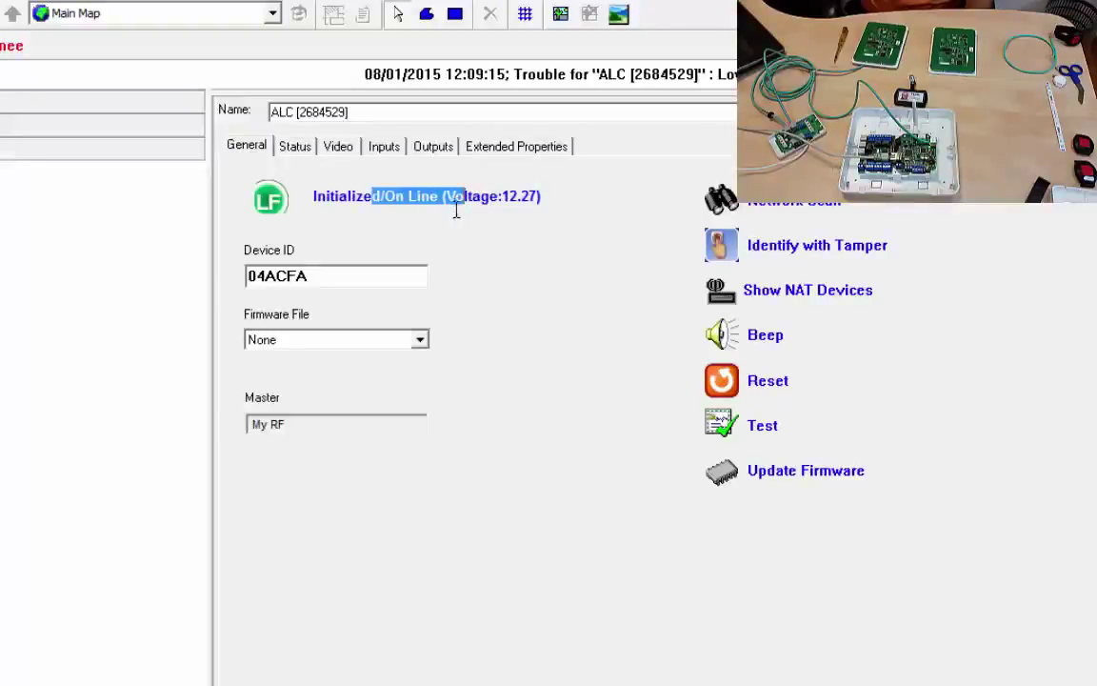
pyautogui.click(796, 347)
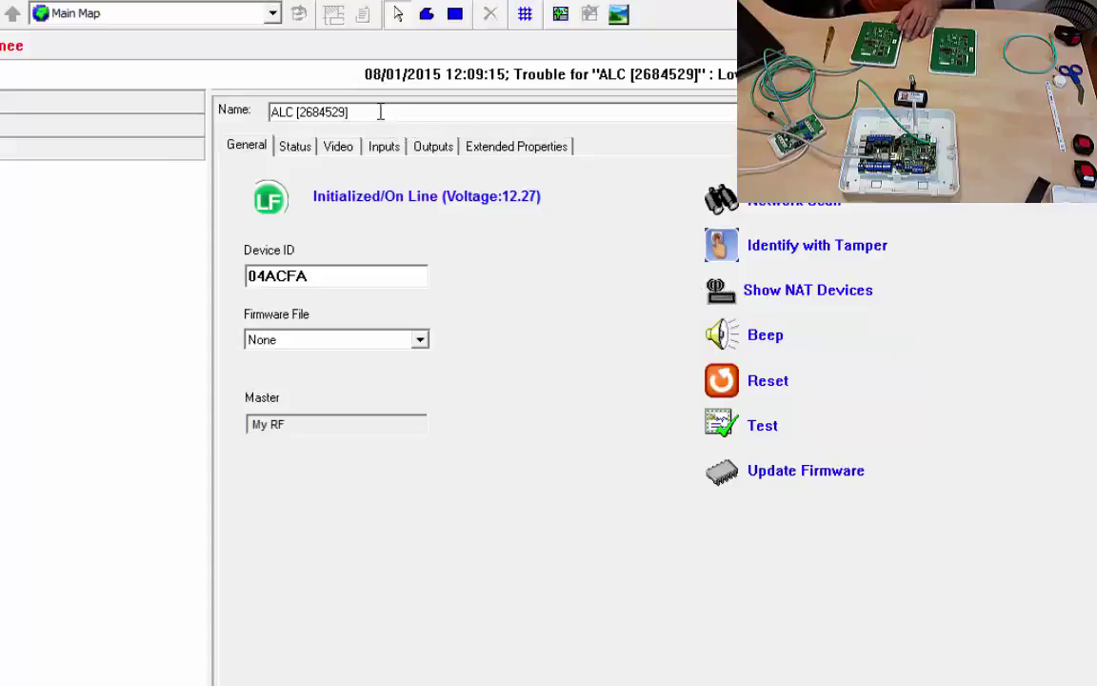
# Rename the reader to 'Left Door' and review its extended properties, including LF Id 0F0
pyautogui.moveTo(380, 111); pyautogui.dragTo(215, 107)
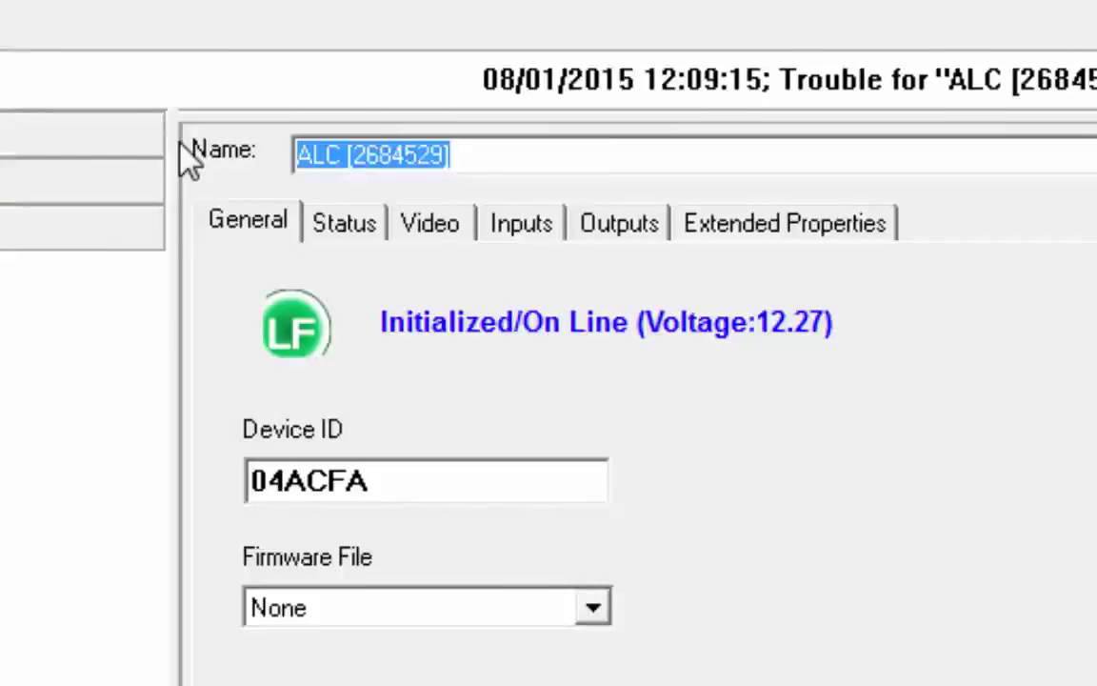
pyautogui.write('Left Beac')
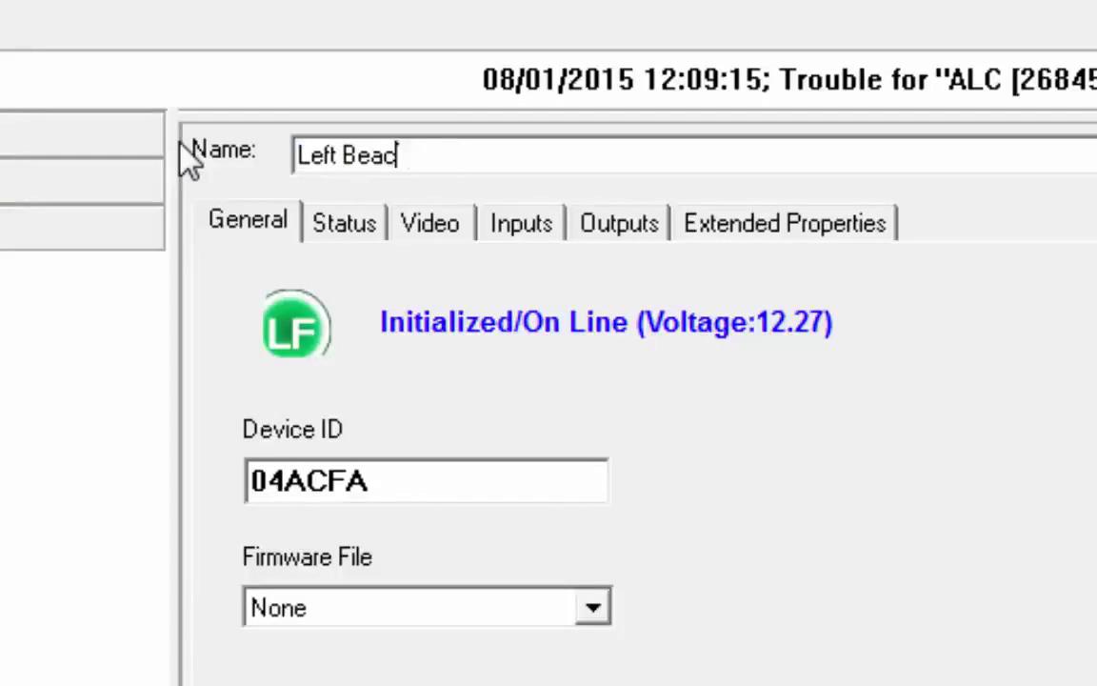
pyautogui.write('on')
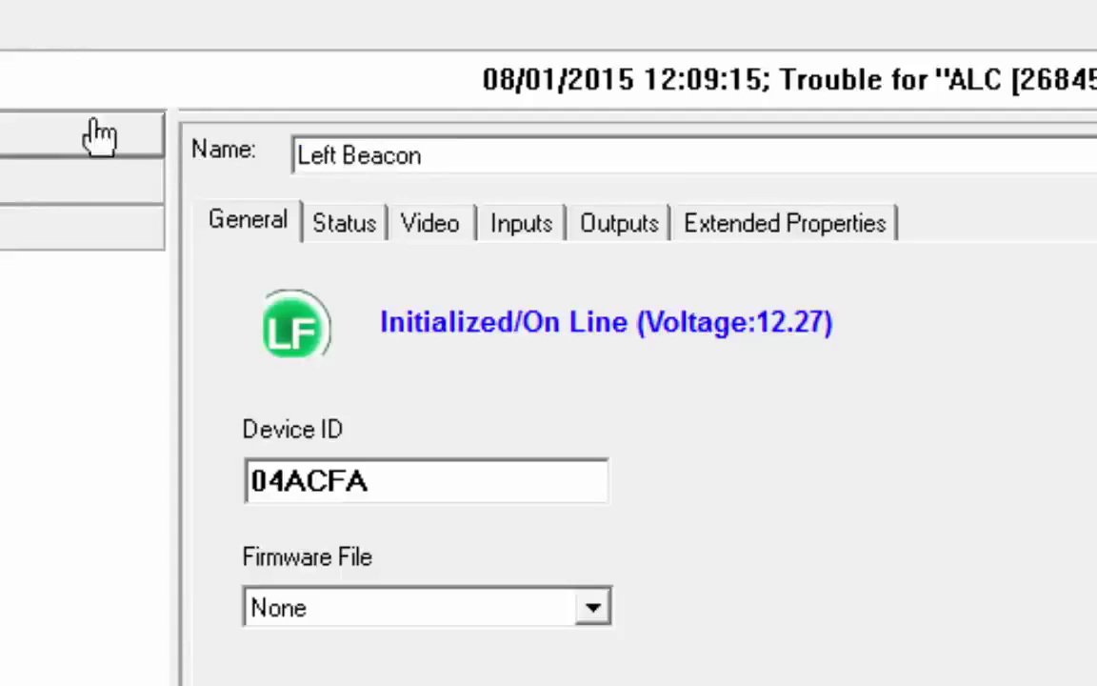
pyautogui.moveTo(454, 152); pyautogui.dragTo(359, 155)
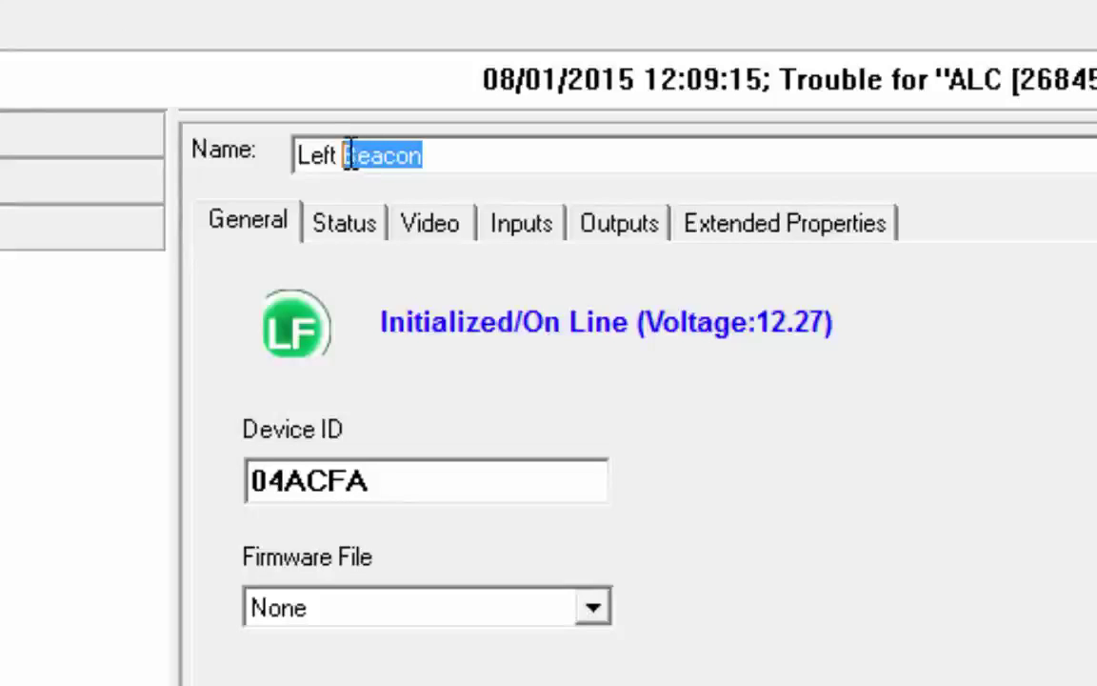
pyautogui.write('Door')
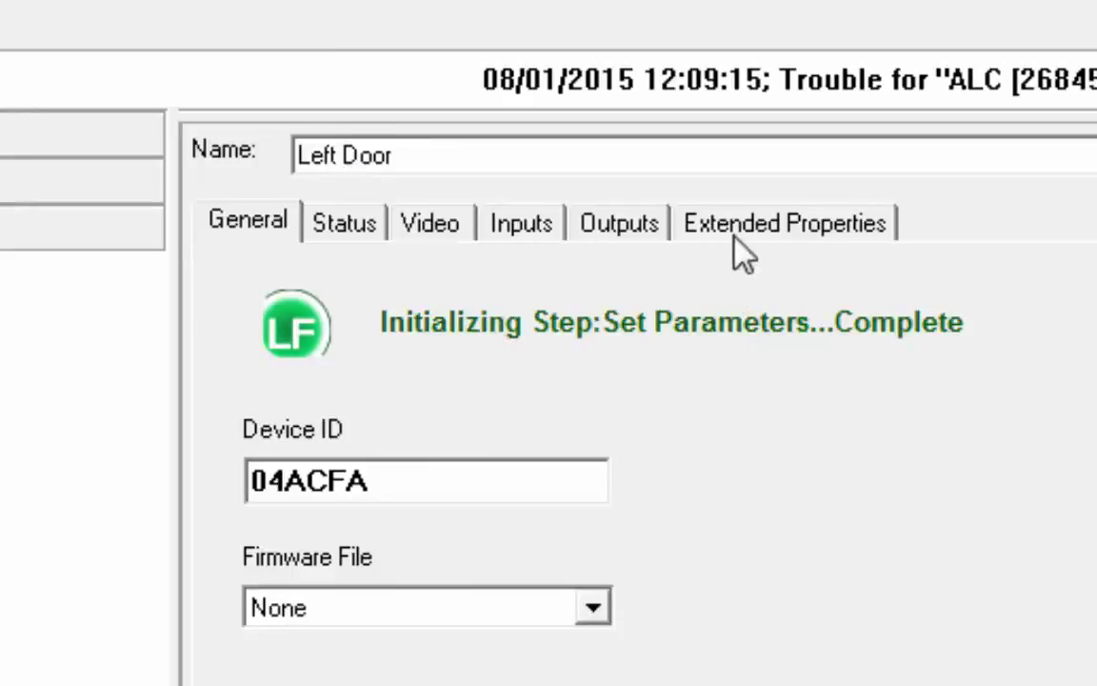
pyautogui.click(742, 238)
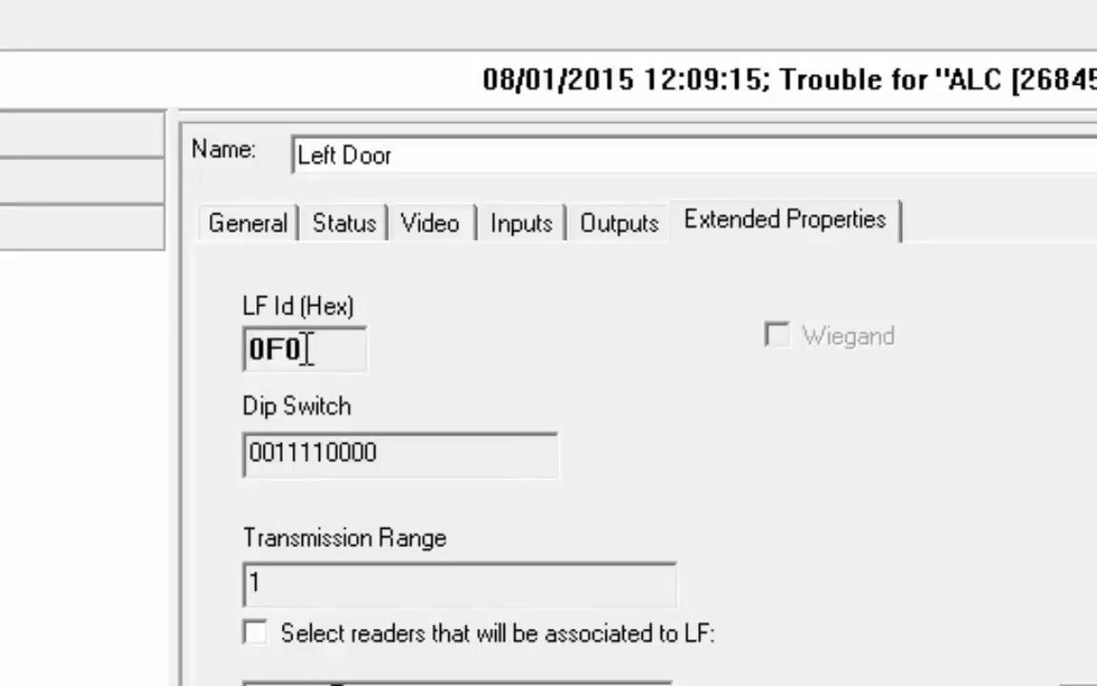
pyautogui.moveTo(307, 345); pyautogui.dragTo(238, 349)
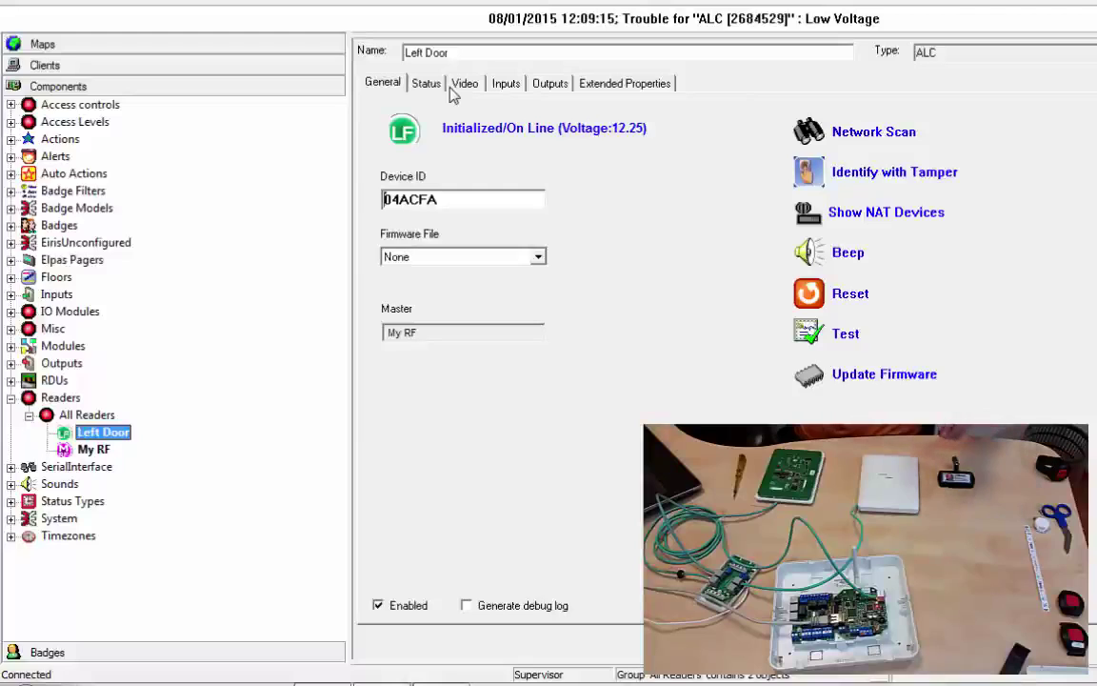
# Add a second ALC reader and link it to device 04ACE1 found by network scan
pyautogui.rightClick(96, 417)
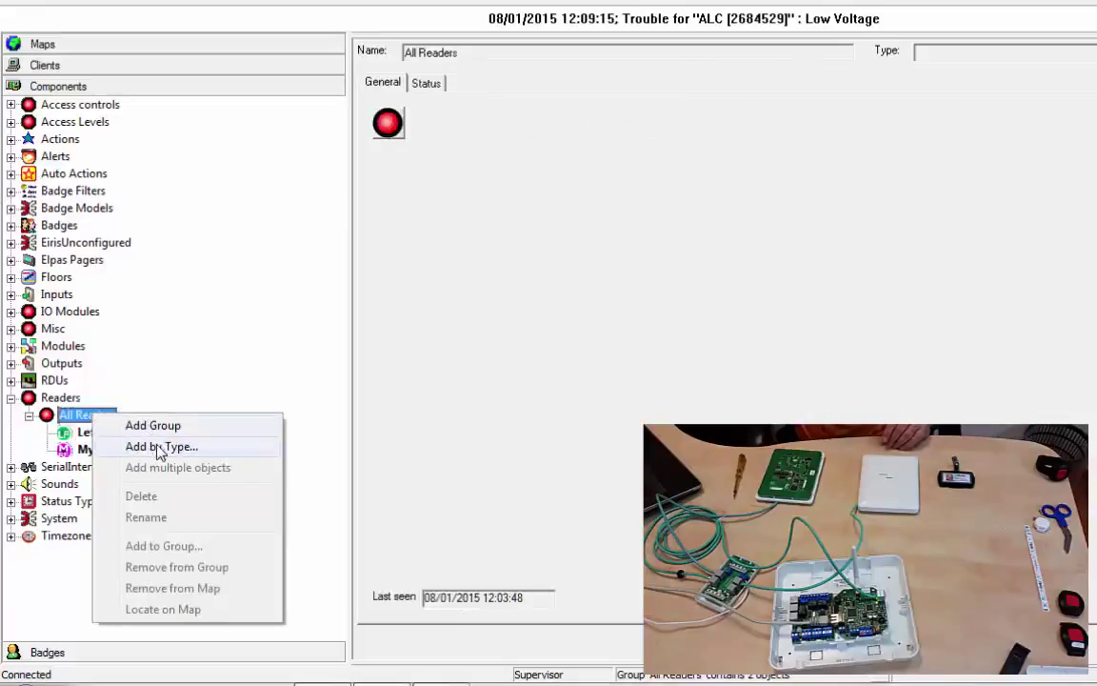
pyautogui.click(158, 447)
pyautogui.doubleClick(508, 159)
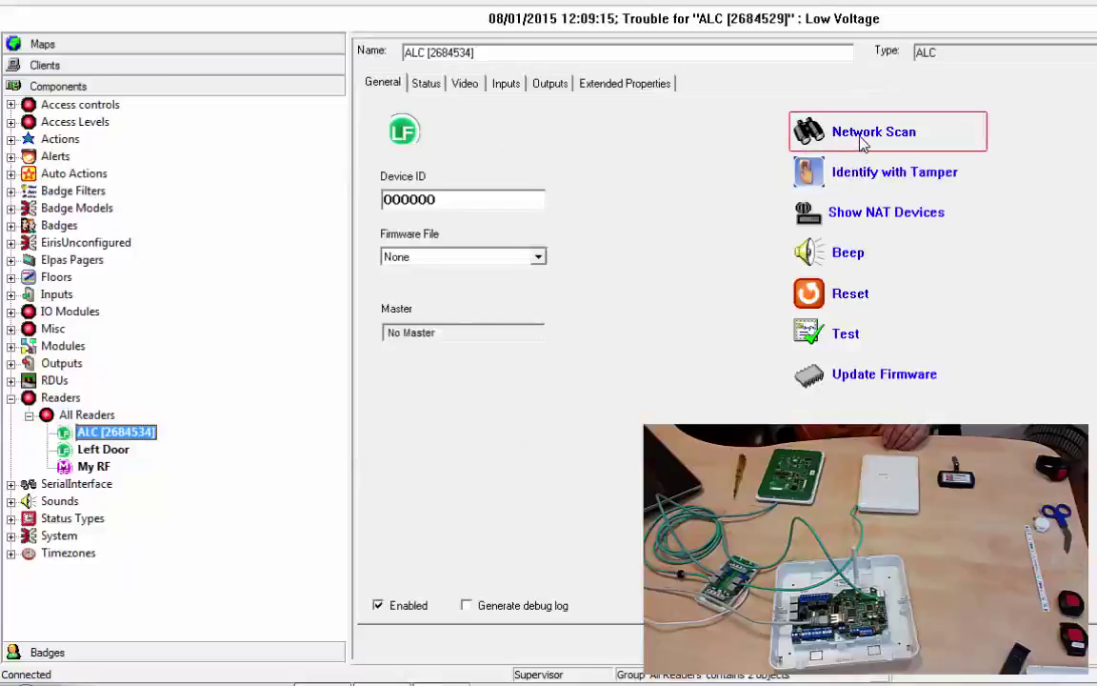
pyautogui.click(862, 141)
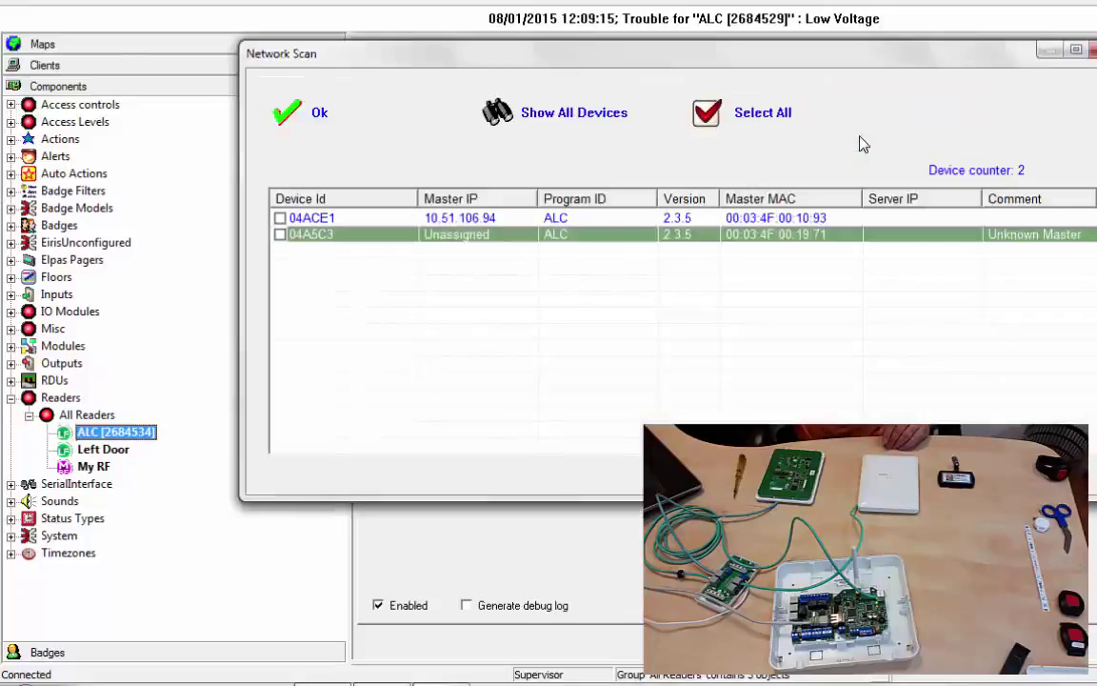
pyautogui.click(279, 218)
pyautogui.click(342, 117)
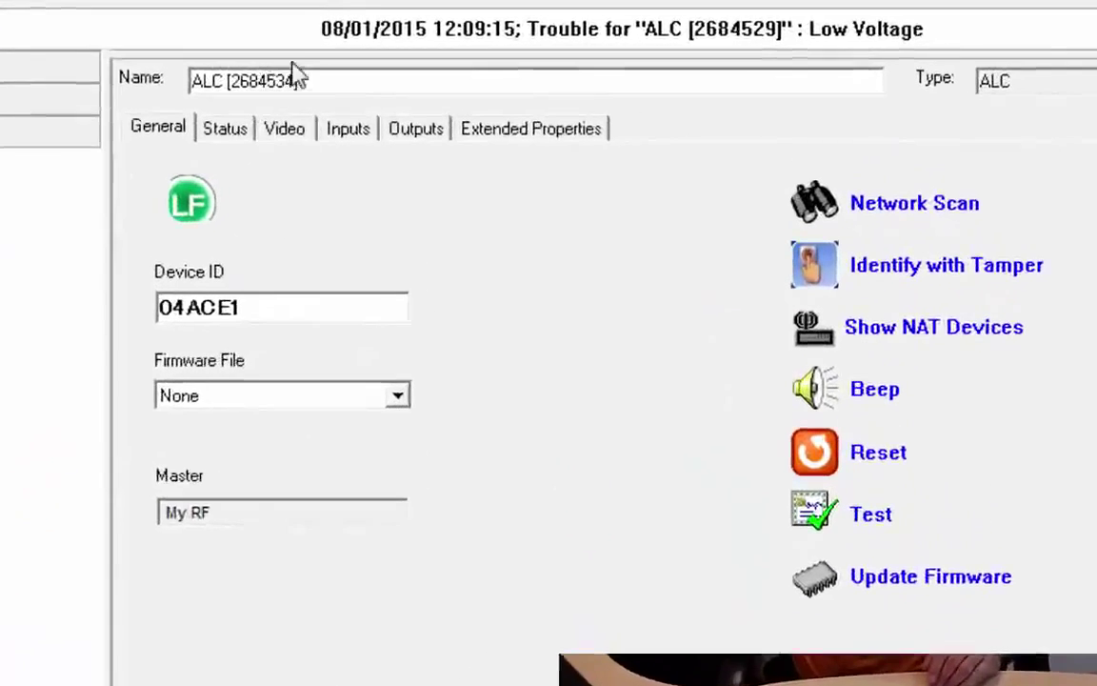
# Confirm the new reader initialised and name it 'Right Door'
pyautogui.click(160, 152)
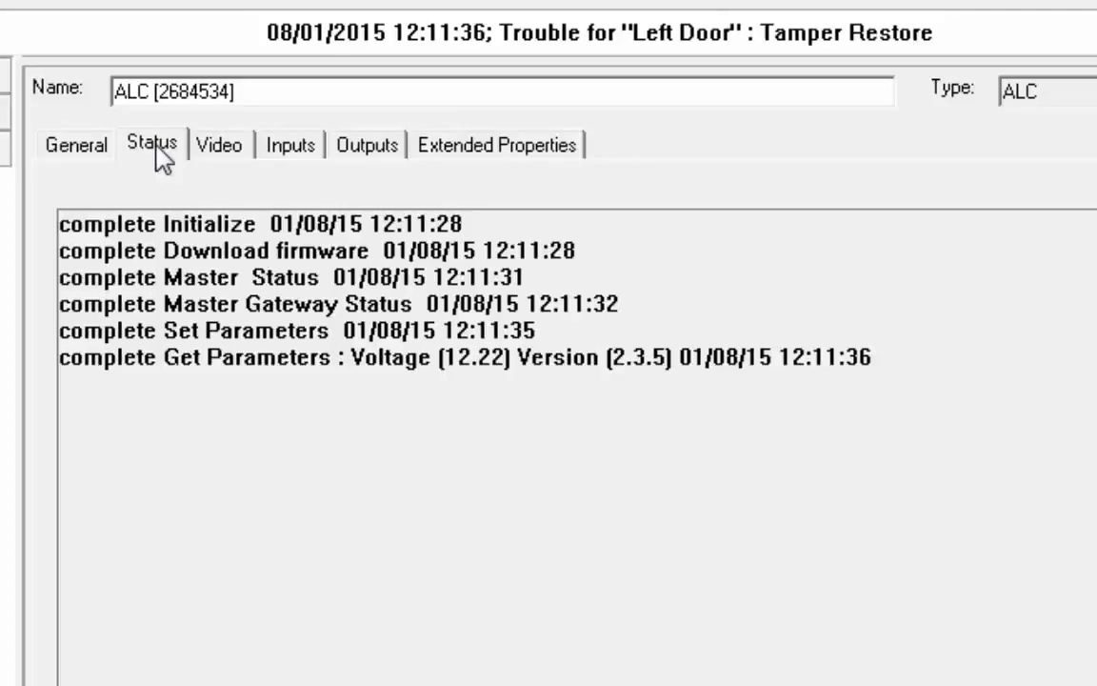
pyautogui.click(69, 148)
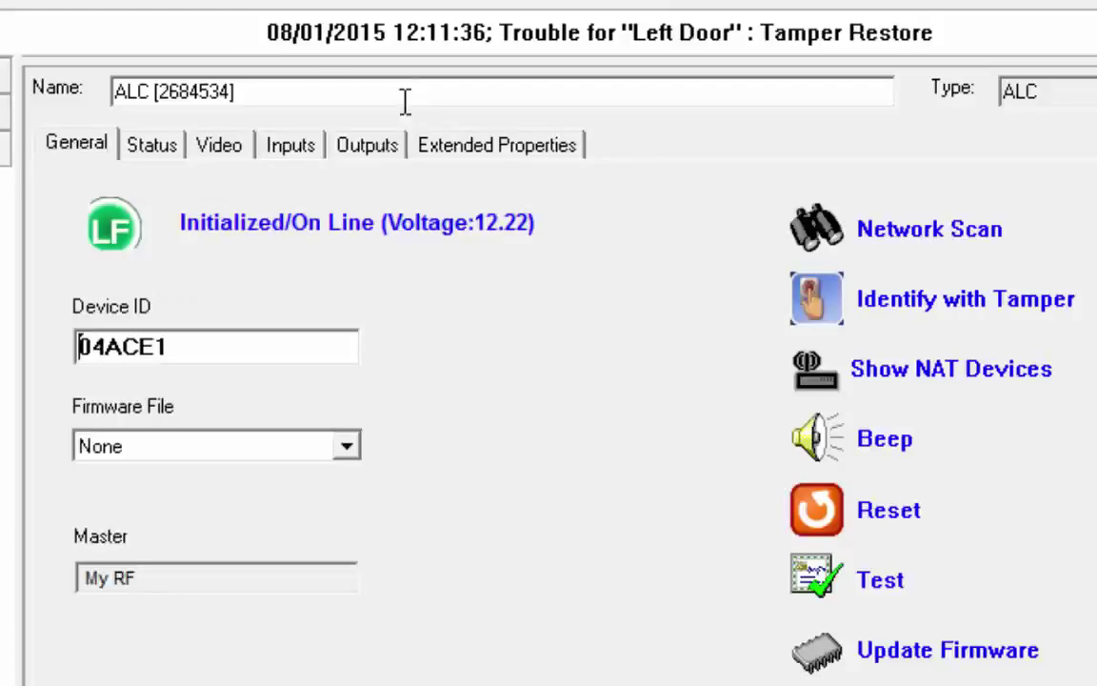
pyautogui.moveTo(267, 93); pyautogui.dragTo(6, 71)
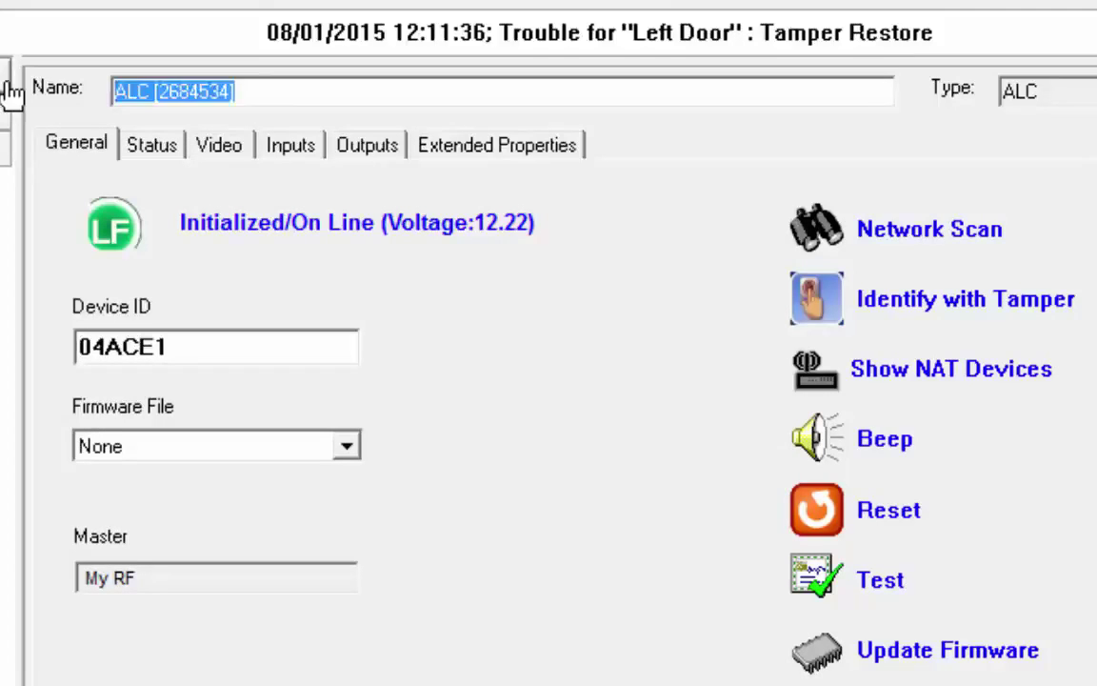
pyautogui.write('Right Door')
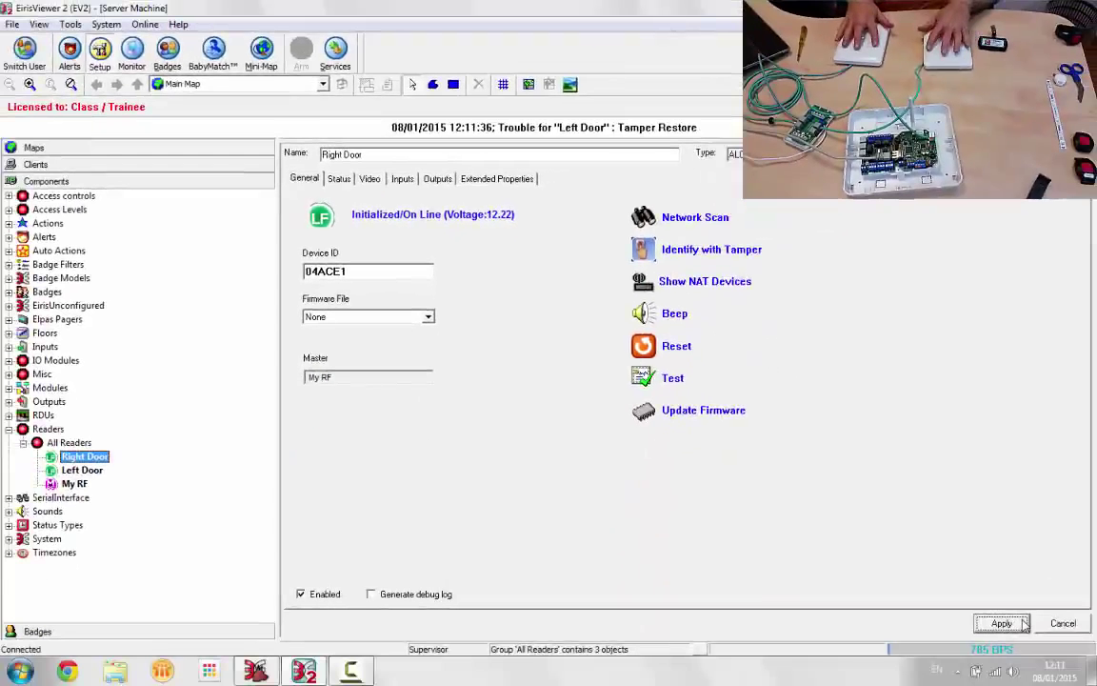
# Apply the Right Door reader, check badge locations in the Badges list, and return to Setup
pyautogui.click(1019, 624)
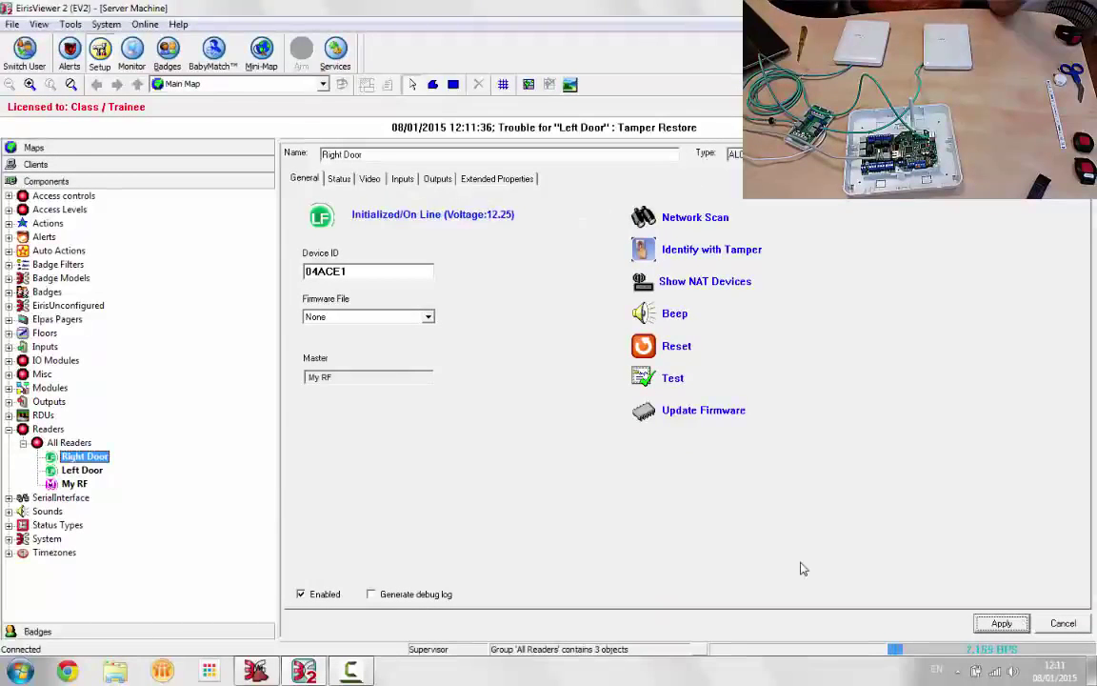
pyautogui.click(169, 50)
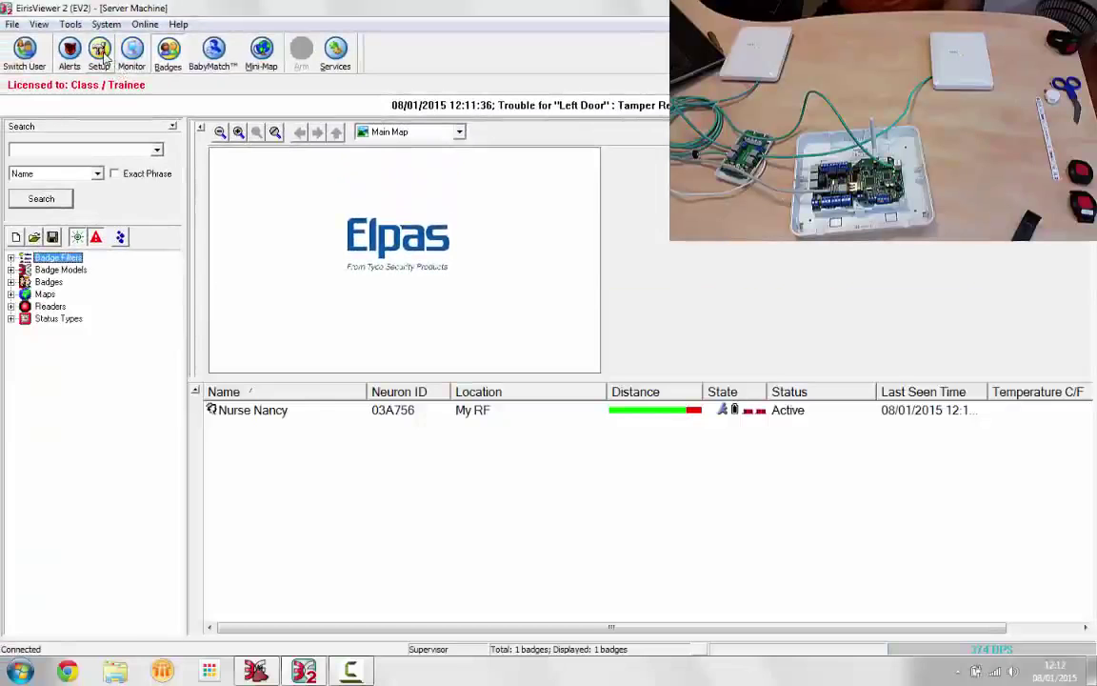
pyautogui.click(100, 55)
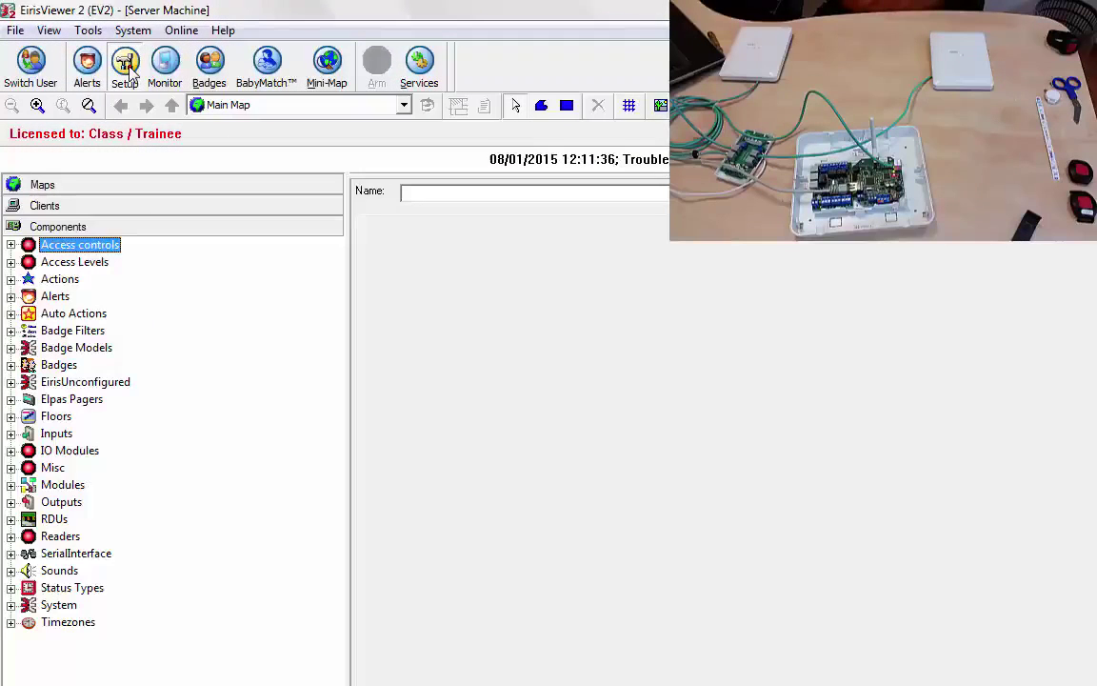
# Create a badge model named 'Fast Departure Model' with LF Hold set to 0 seconds
pyautogui.click(10, 348)
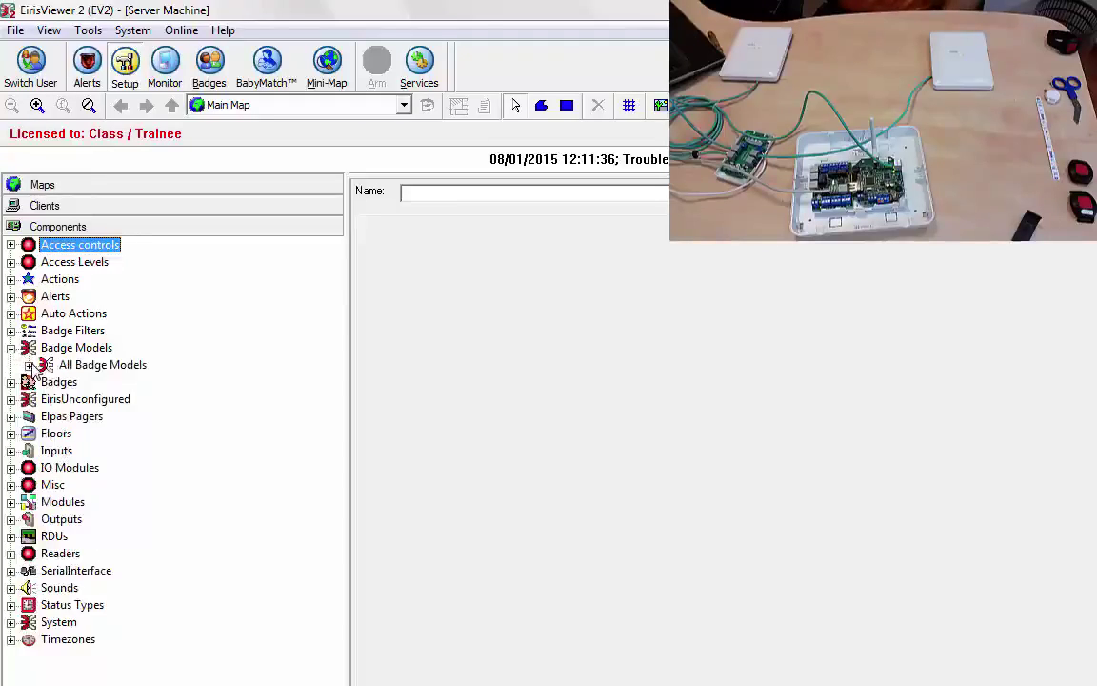
pyautogui.click(30, 365)
pyautogui.rightClick(59, 366)
pyautogui.click(141, 397)
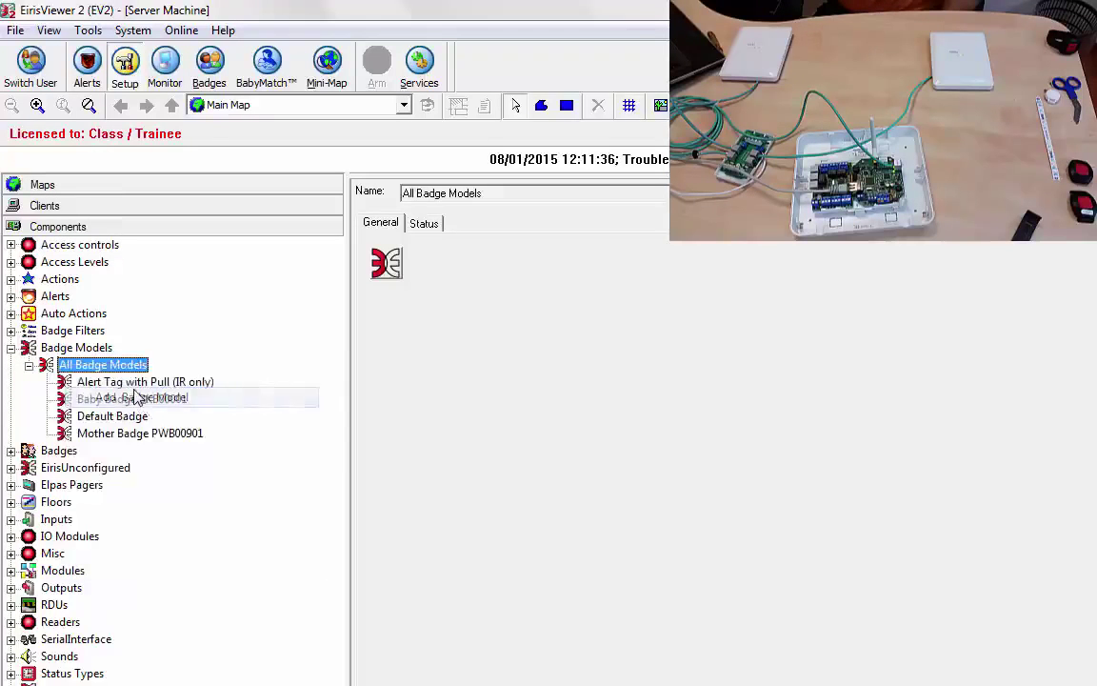
pyautogui.moveTo(549, 196); pyautogui.dragTo(282, 186)
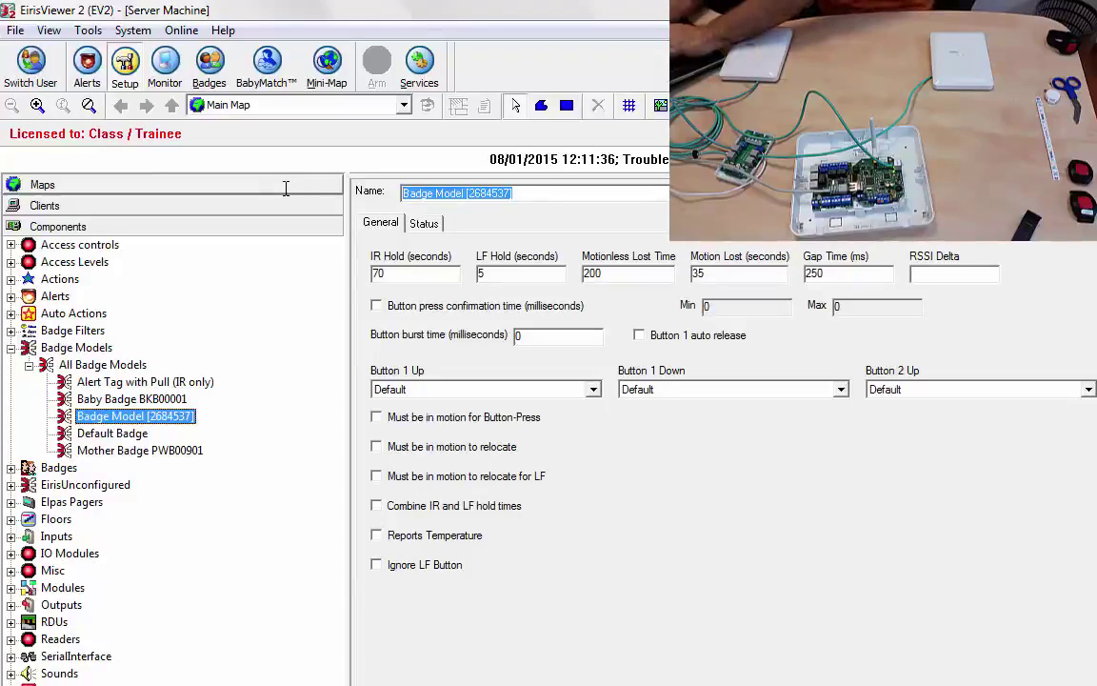
pyautogui.write('Fast D')
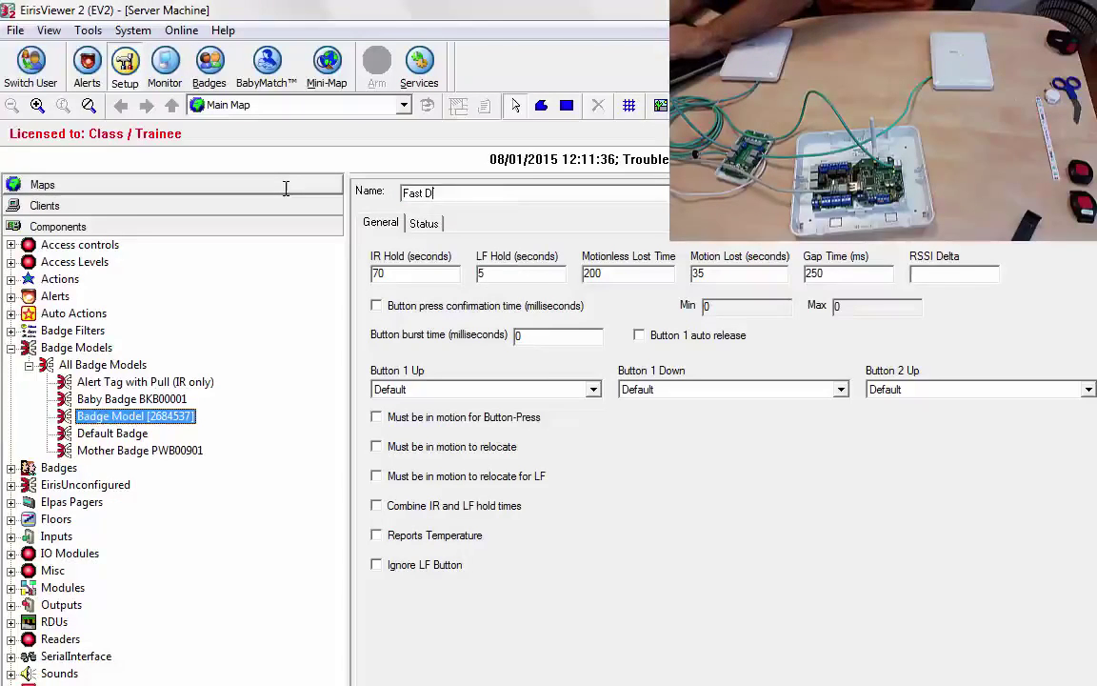
pyautogui.write('eparture Model')
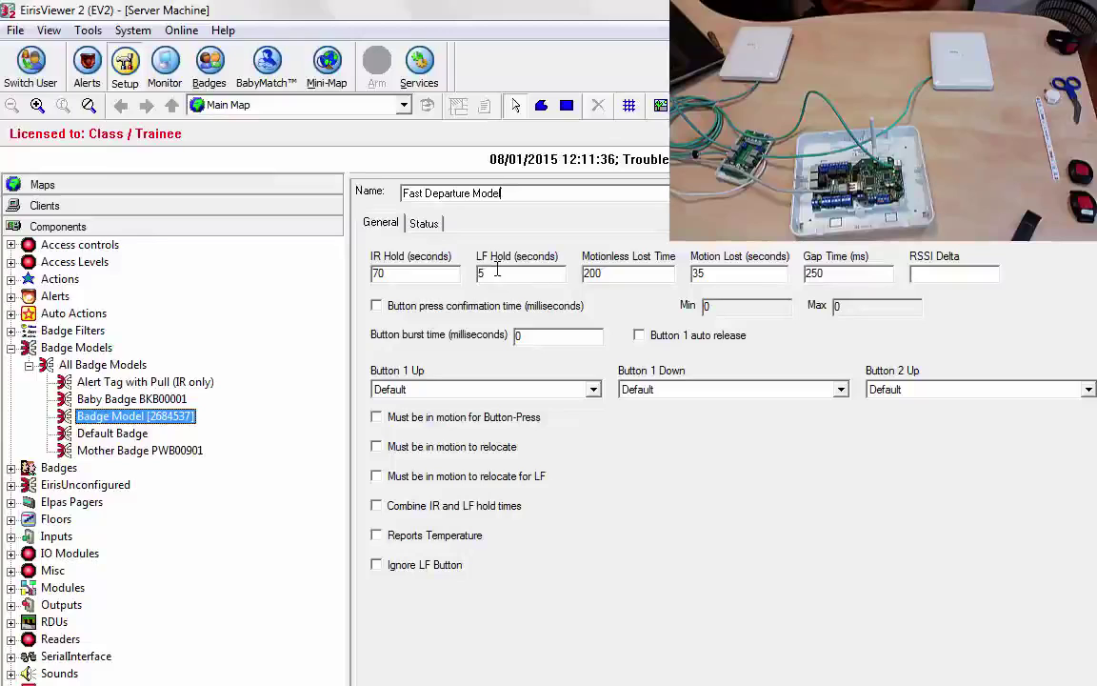
pyautogui.write('0')
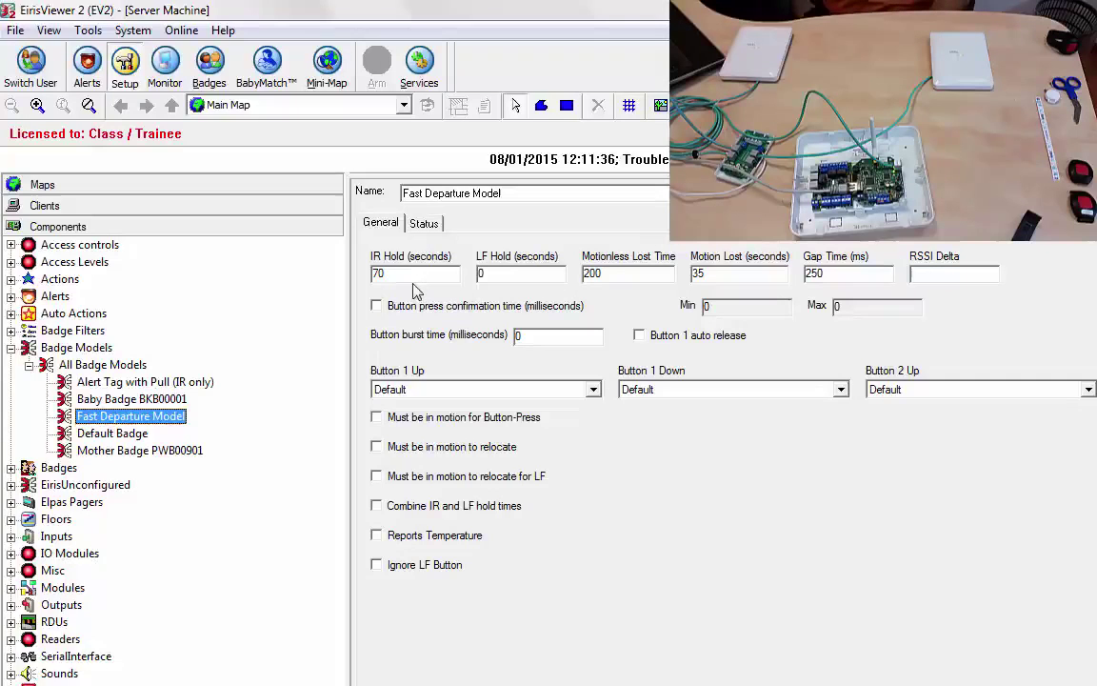
pyautogui.moveTo(393, 273); pyautogui.dragTo(365, 273)
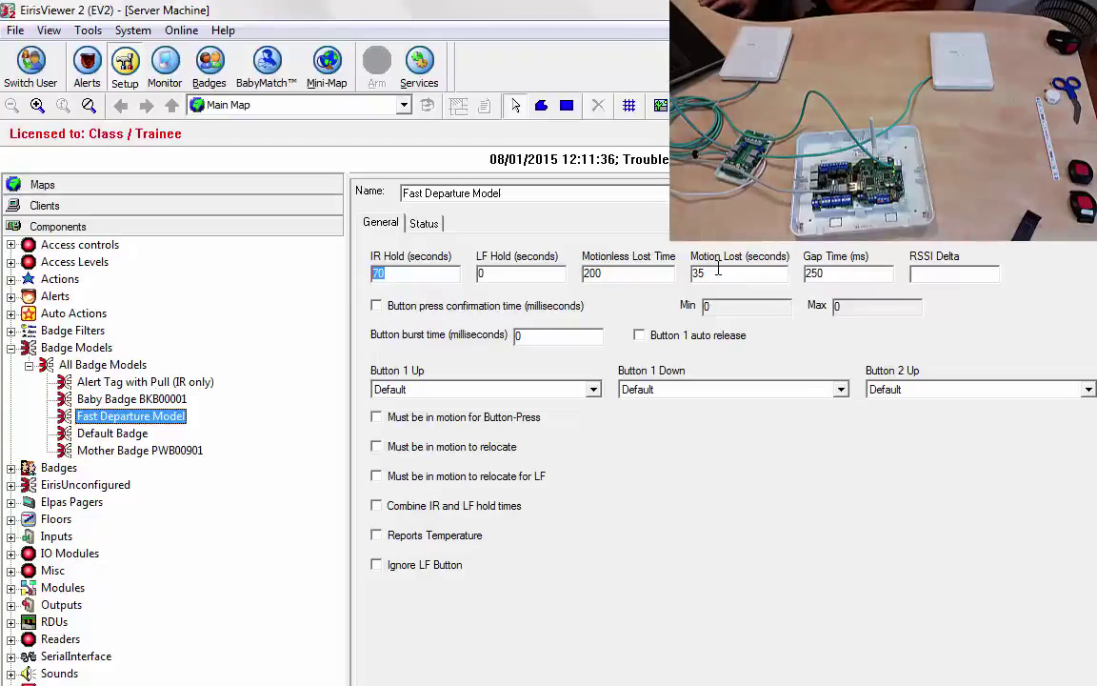
pyautogui.doubleClick(491, 274)
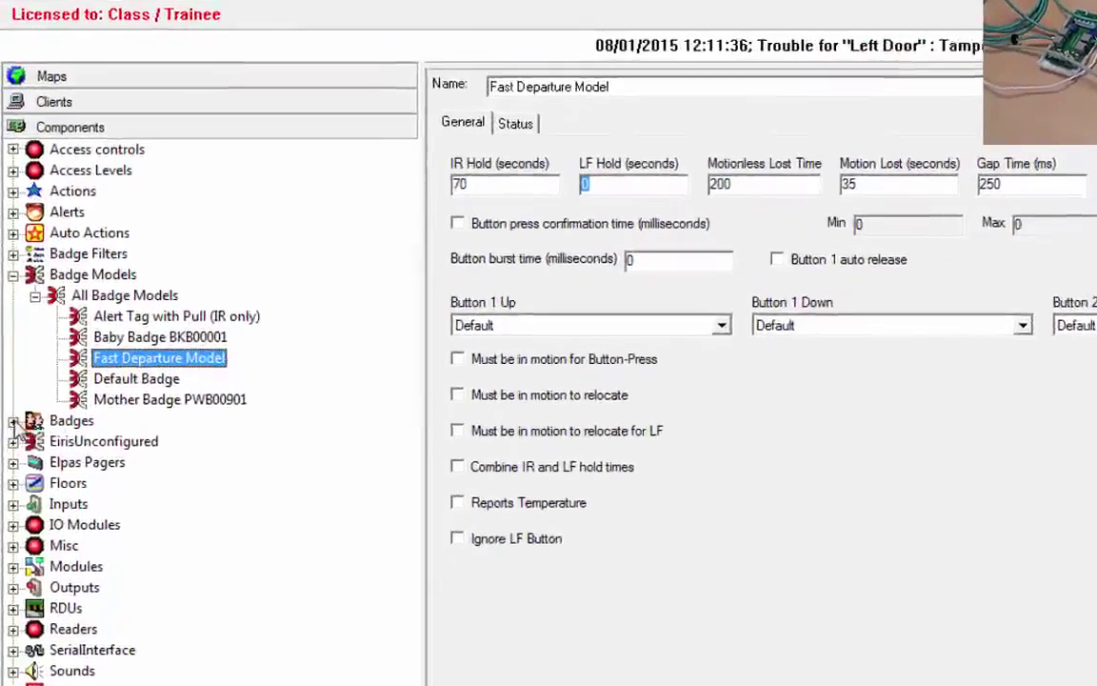
# Set the Staff badge's Badge Model to Fast Departure Model, then view the badges overview
pyautogui.click(10, 468)
pyautogui.click(44, 403)
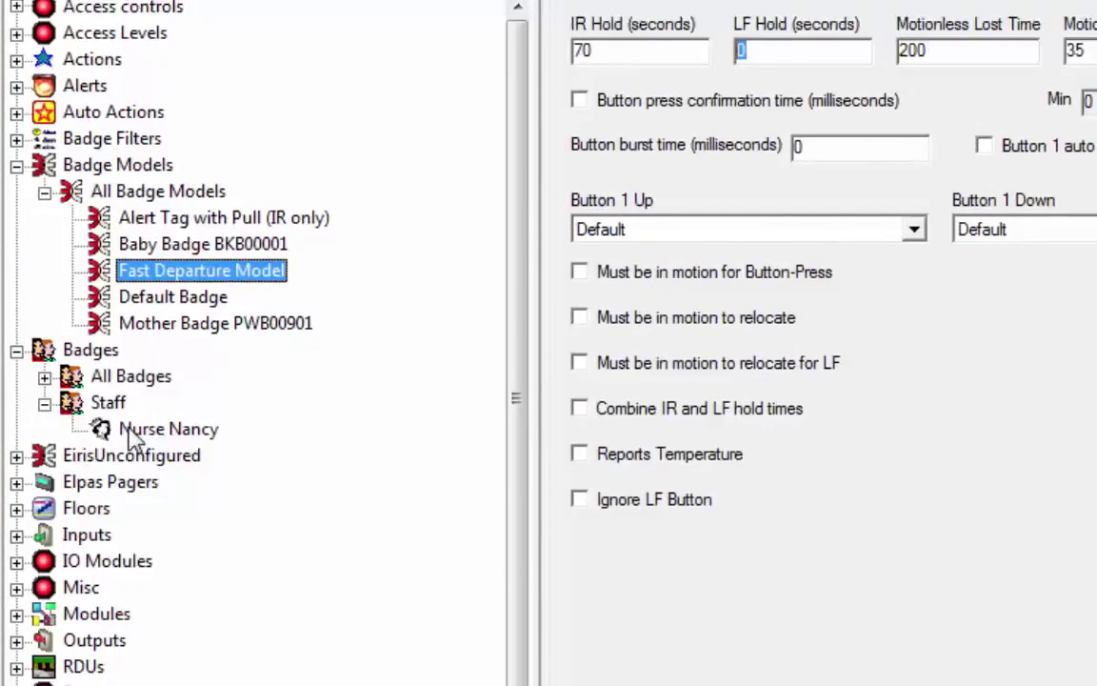
pyautogui.click(133, 434)
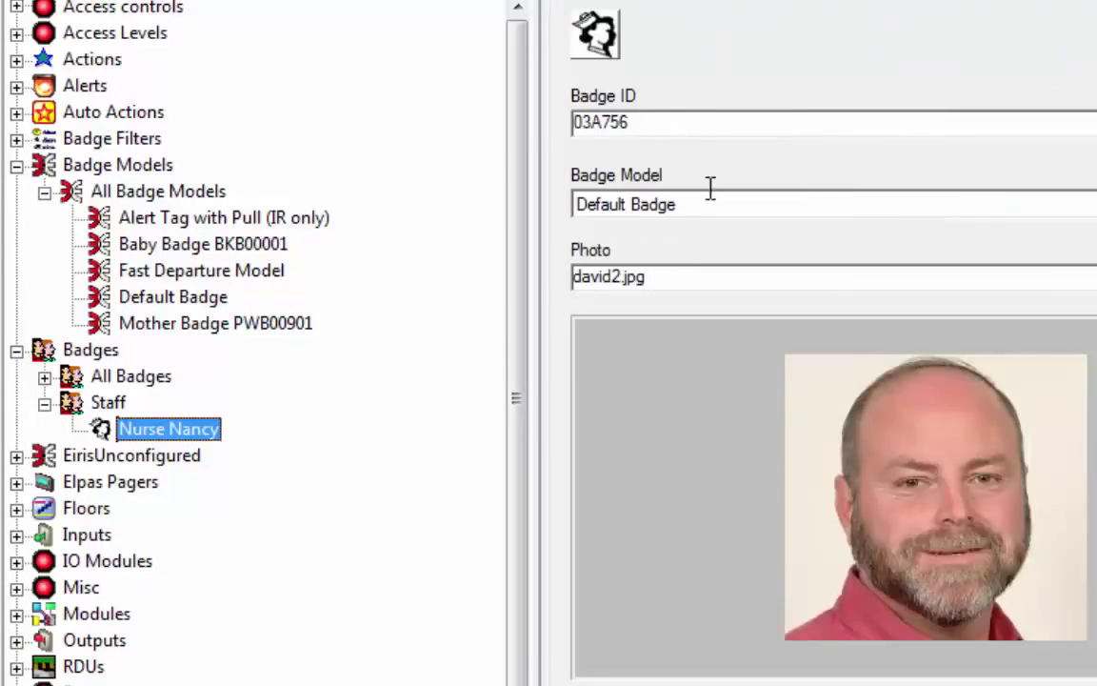
pyautogui.click(886, 204)
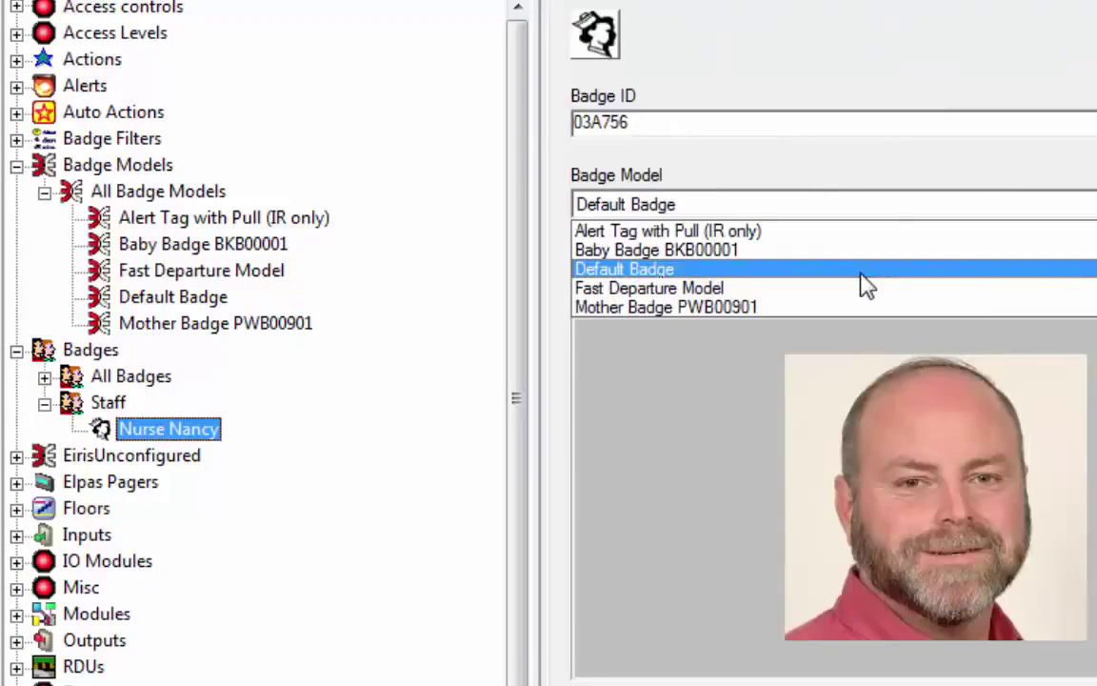
pyautogui.click(861, 288)
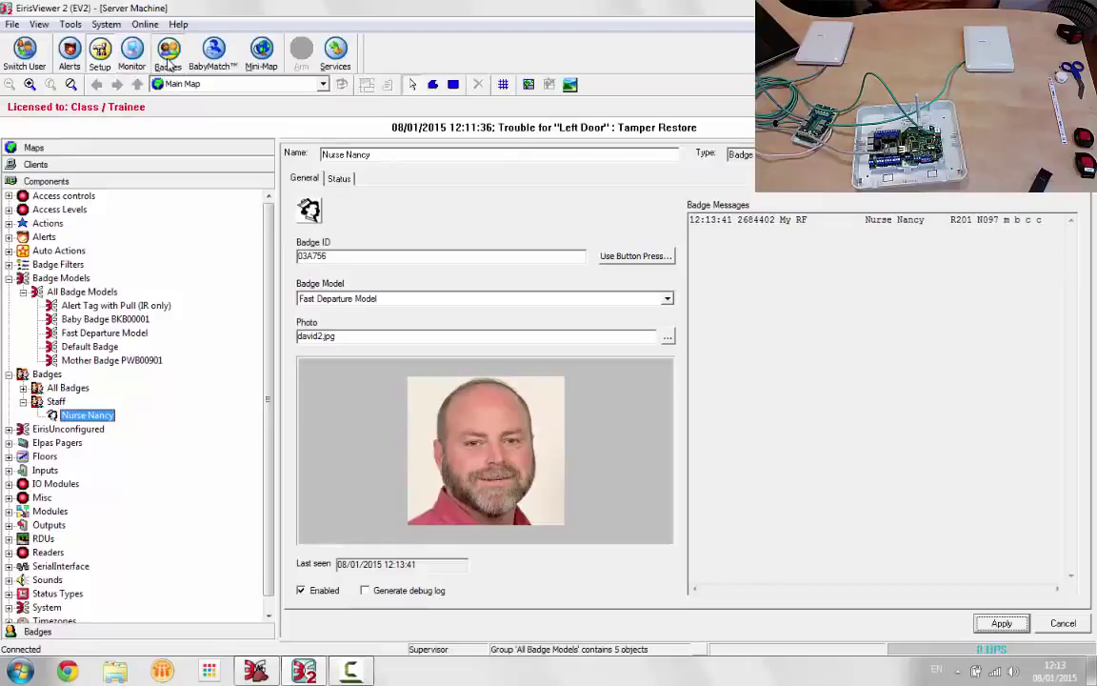
pyautogui.click(169, 61)
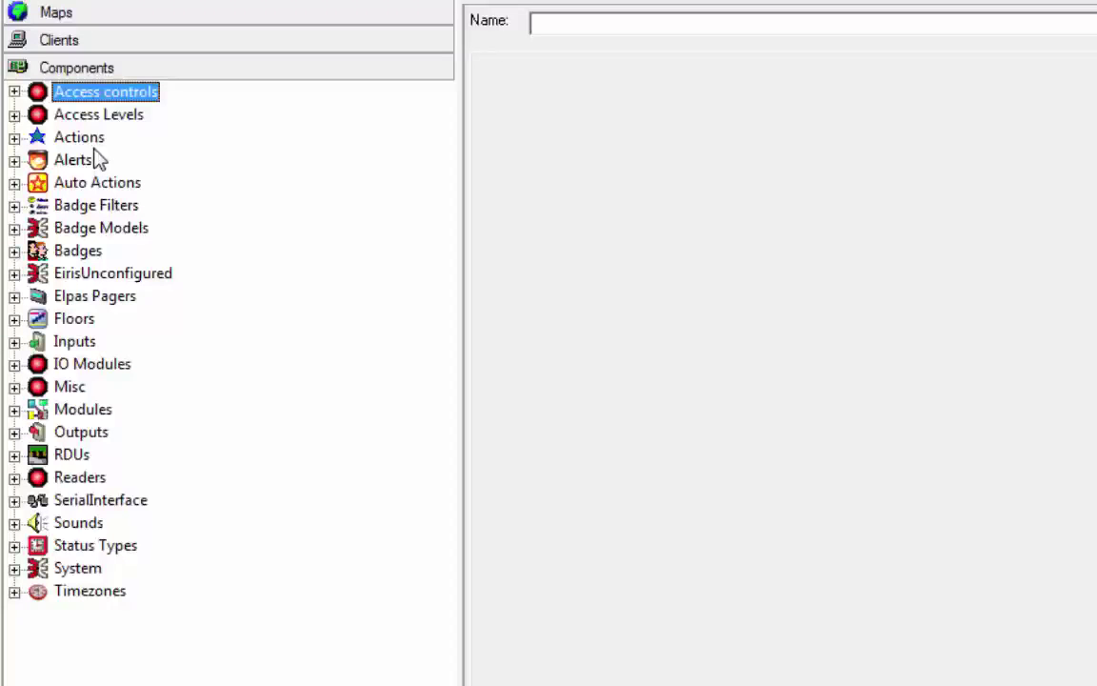
# Expand Alerts and open Add by Type for the Training Alerts group
pyautogui.click(15, 159)
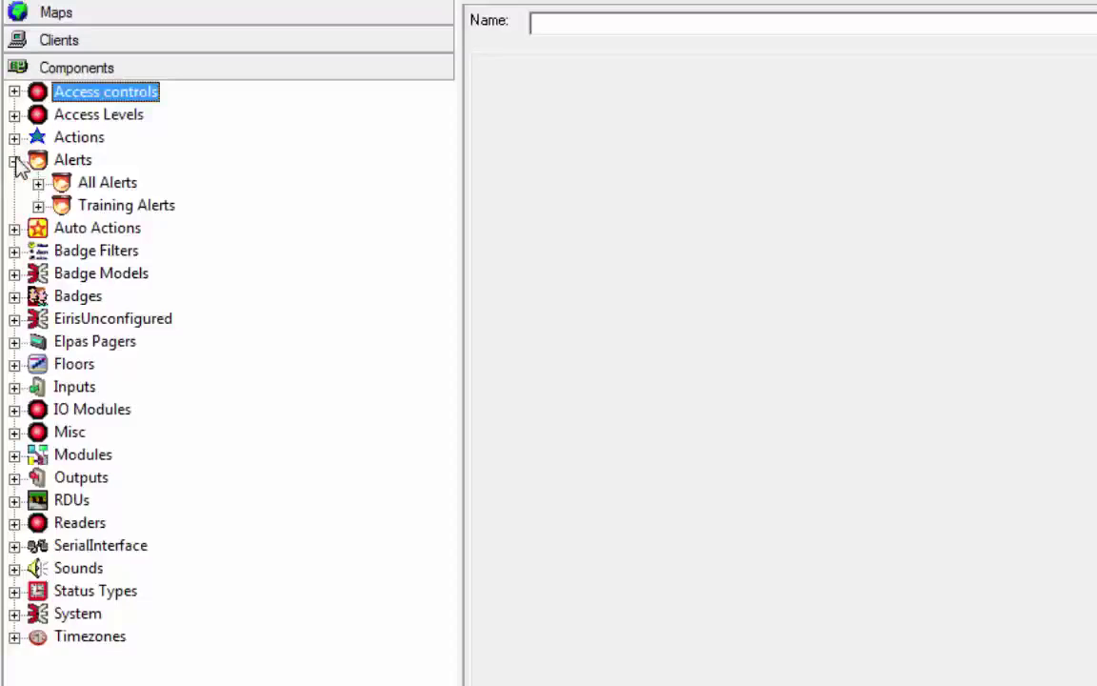
pyautogui.click(37, 183)
pyautogui.rightClick(111, 189)
pyautogui.click(135, 162)
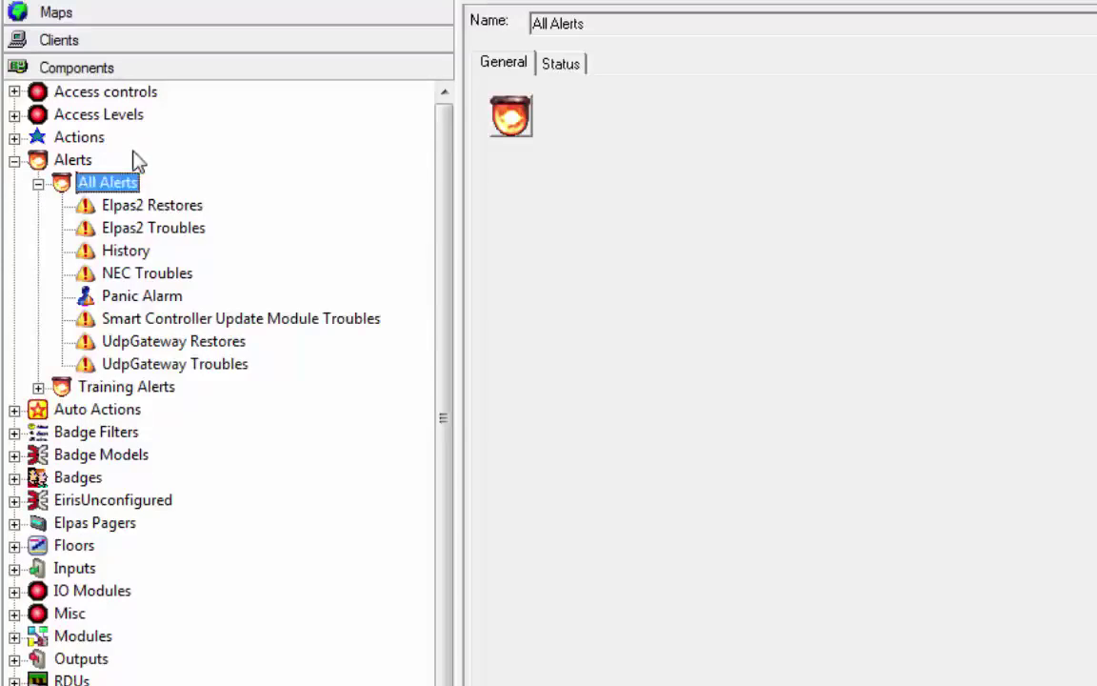
pyautogui.click(38, 386)
pyautogui.rightClick(110, 389)
pyautogui.click(243, 429)
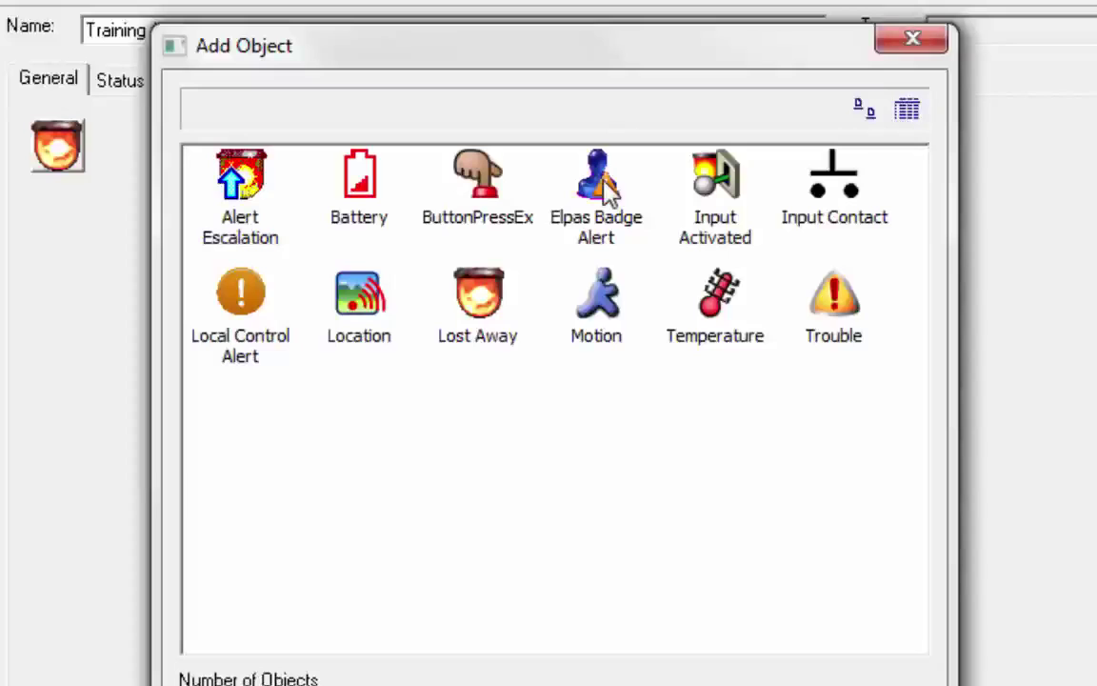
# Add a Location alert for Staff badges at Right Door, all status types, closing when cleared
pyautogui.doubleClick(366, 324)
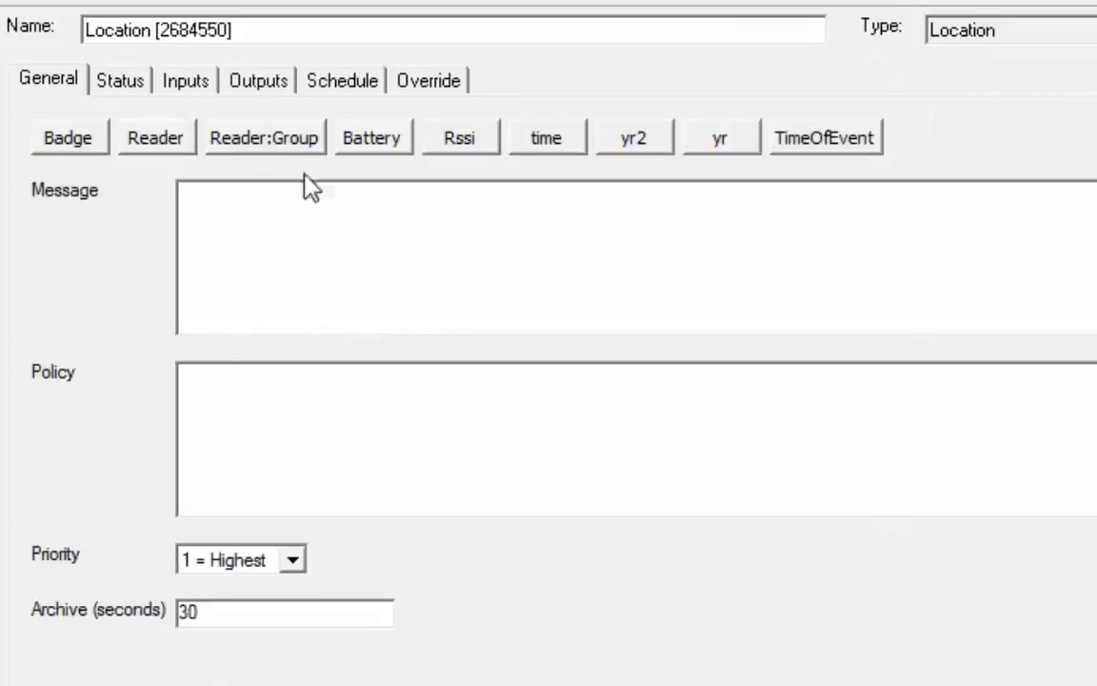
pyautogui.click(189, 85)
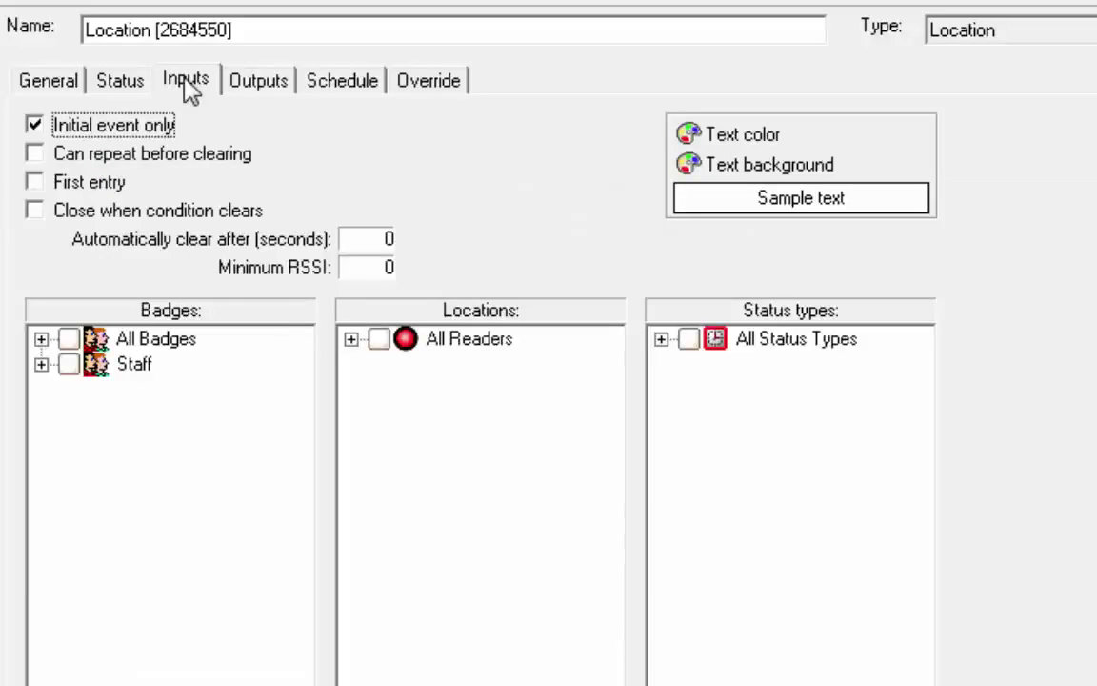
pyautogui.click(68, 363)
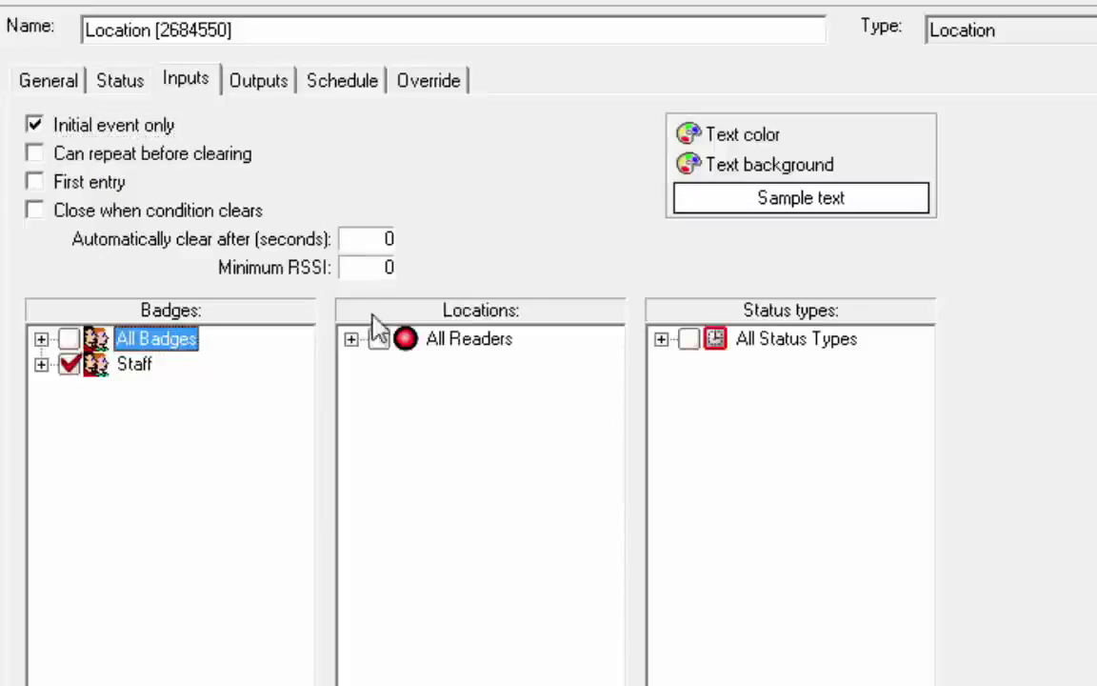
pyautogui.click(351, 340)
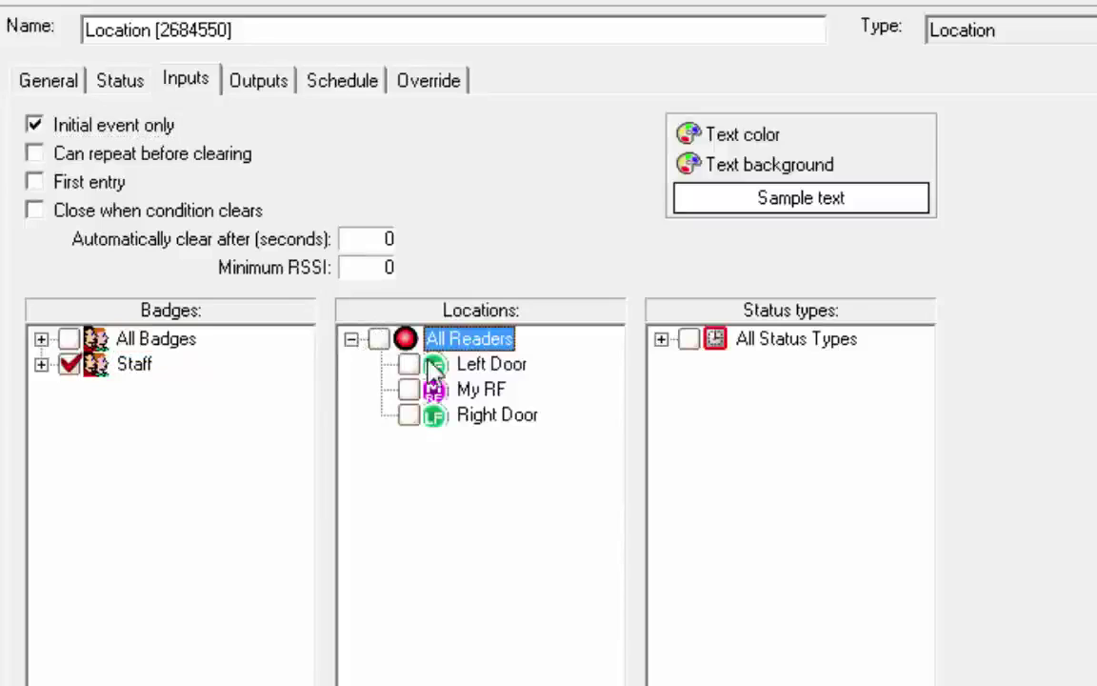
pyautogui.click(410, 416)
pyautogui.click(688, 340)
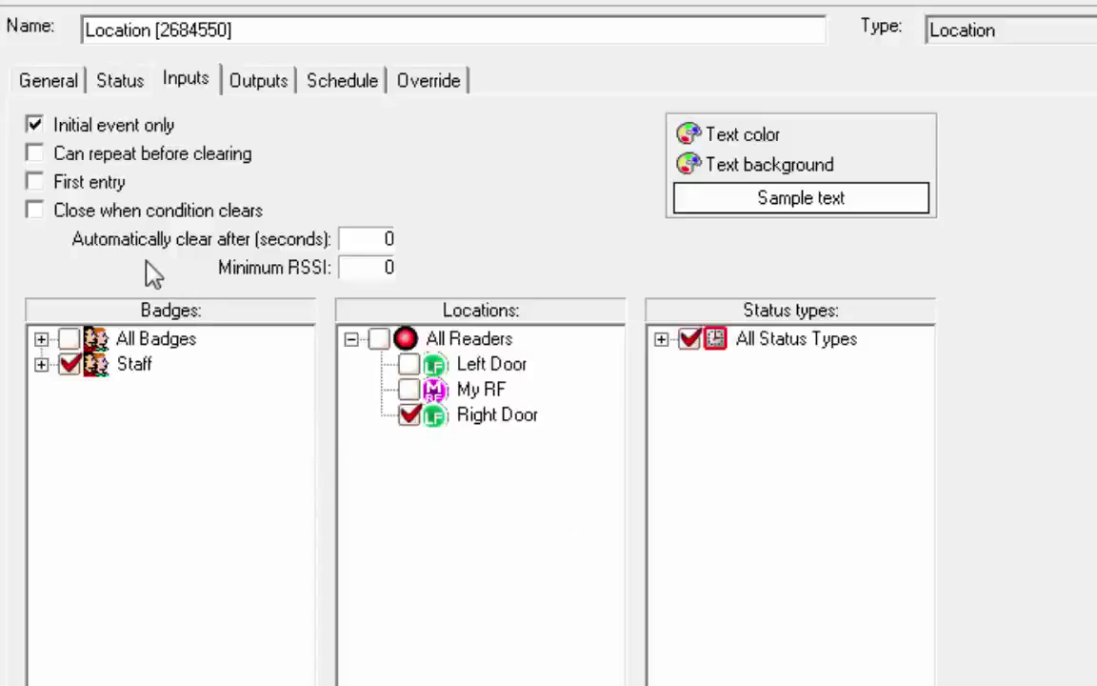
pyautogui.click(46, 212)
# Send the alert to All Clients with the message '<Badge> is at <Reader>'
pyautogui.click(259, 82)
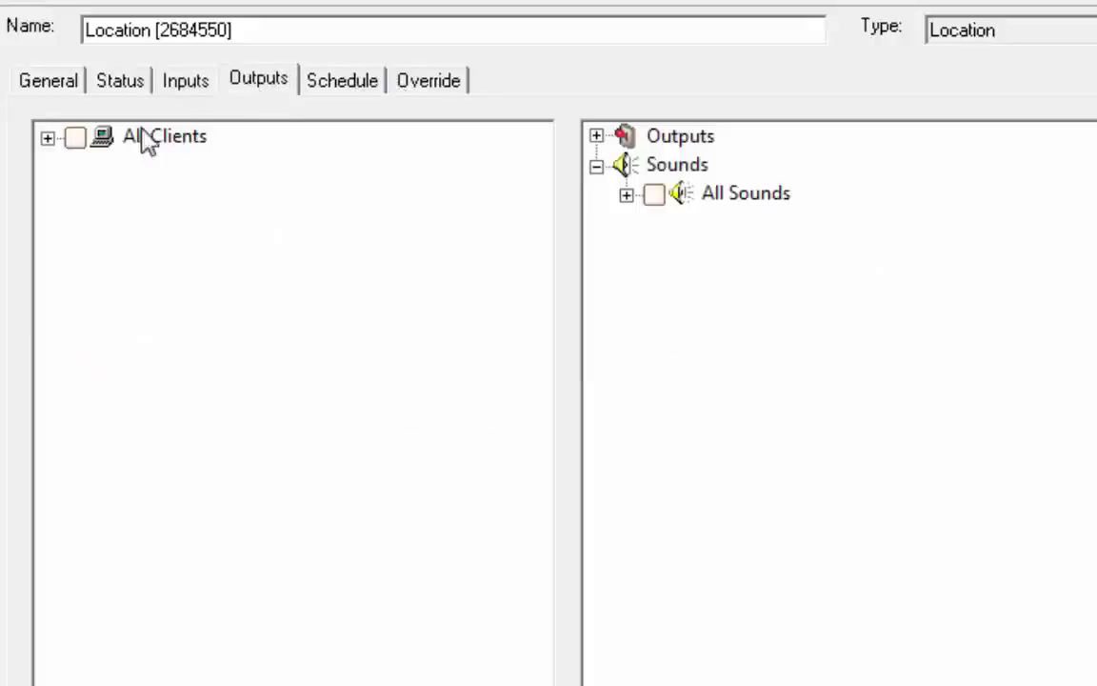
pyautogui.click(75, 138)
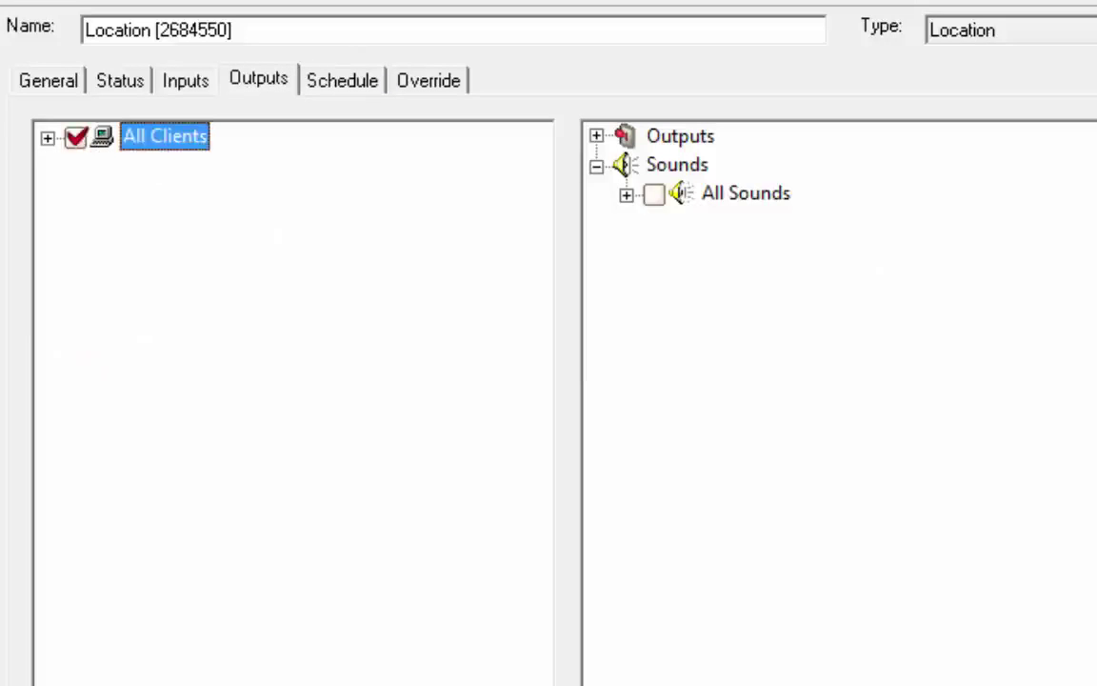
pyautogui.click(60, 77)
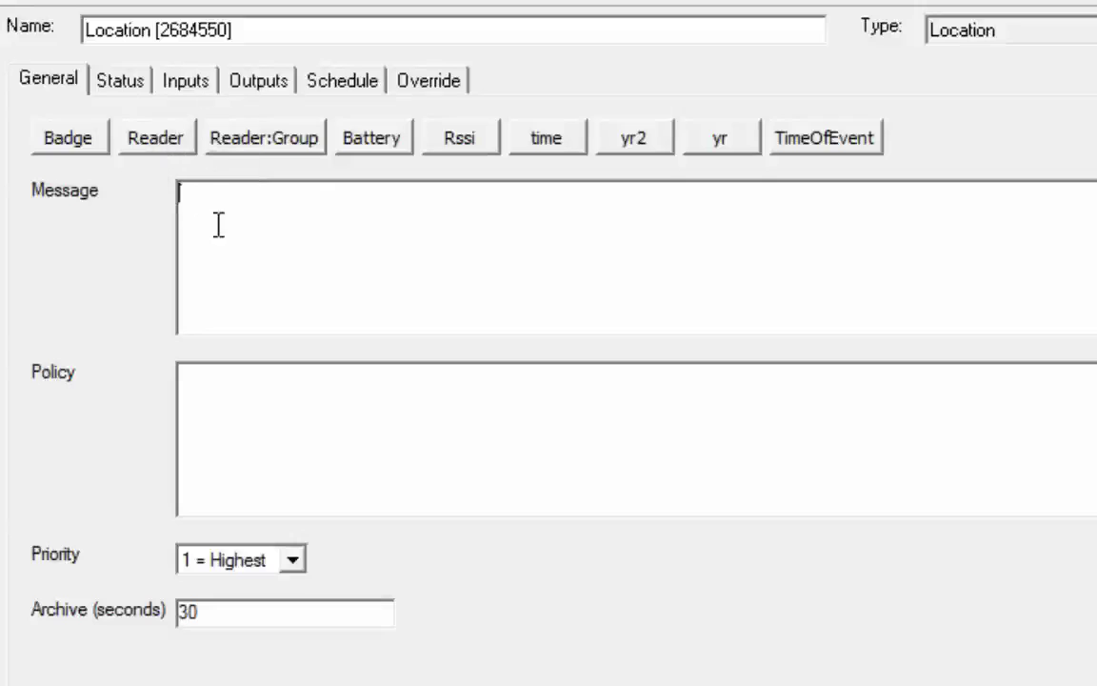
pyautogui.click(125, 143)
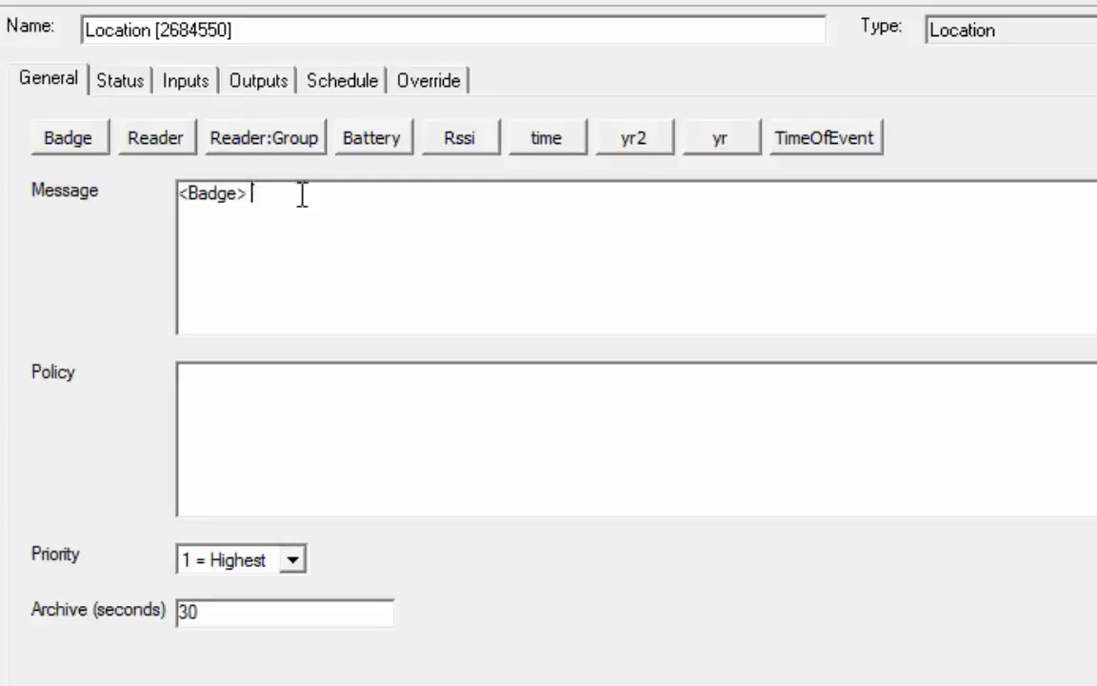
pyautogui.write('is at')
pyautogui.click(139, 140)
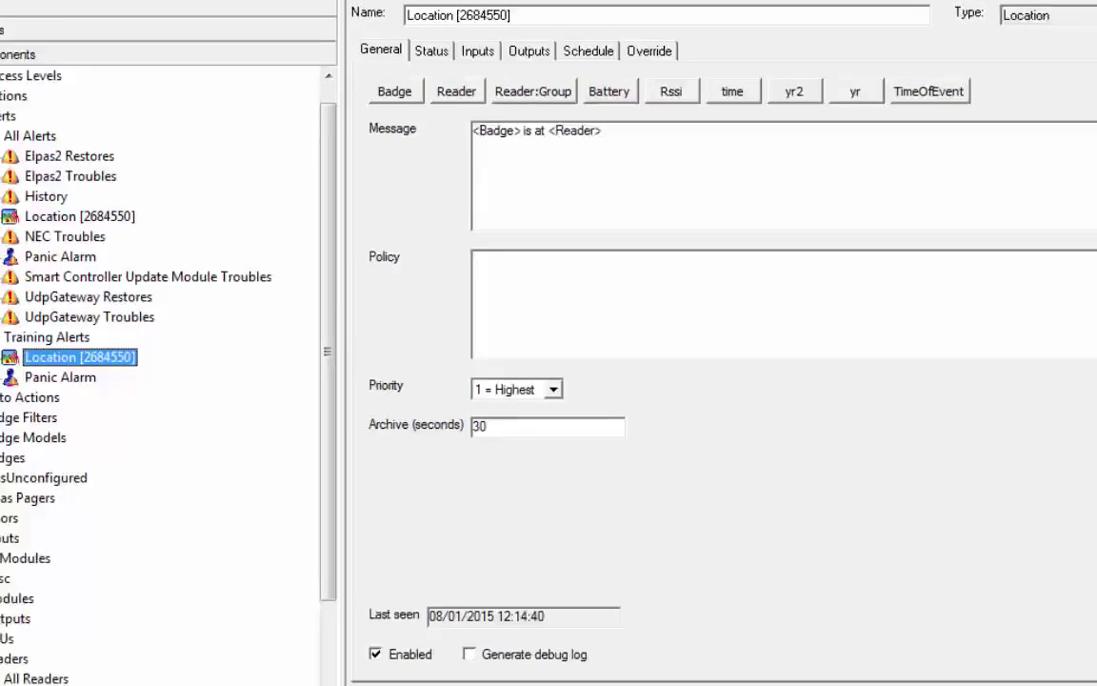
# Enable inputs and outputs on the Right Door reader
pyautogui.scroll(-1, 136, 621)
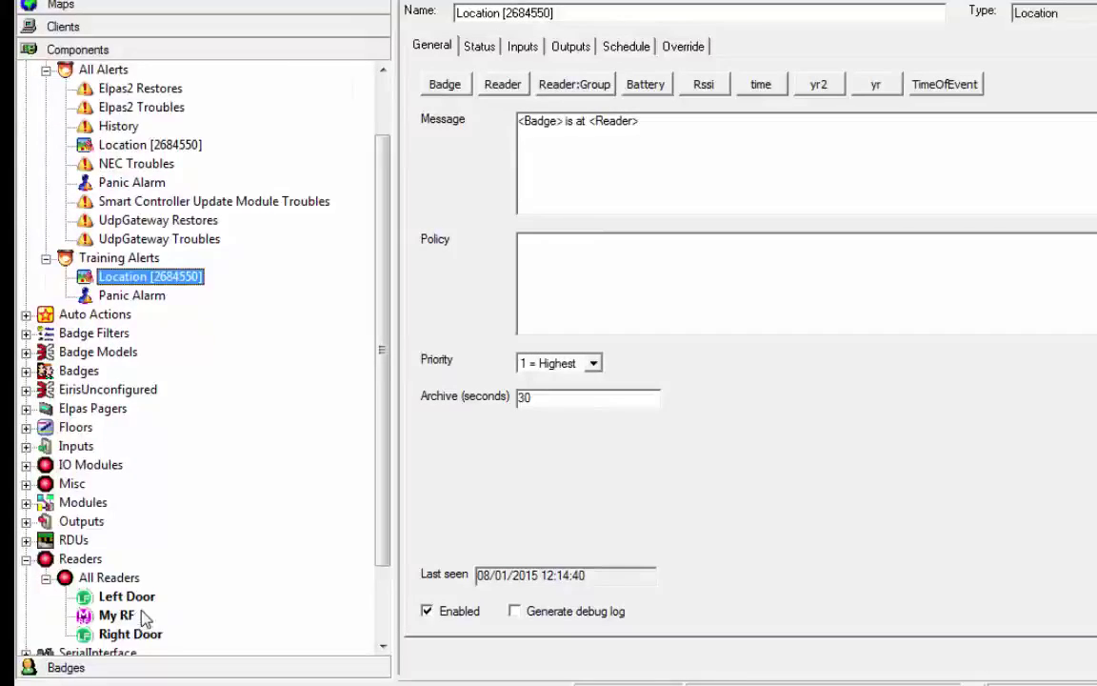
pyautogui.click(141, 633)
pyautogui.click(566, 48)
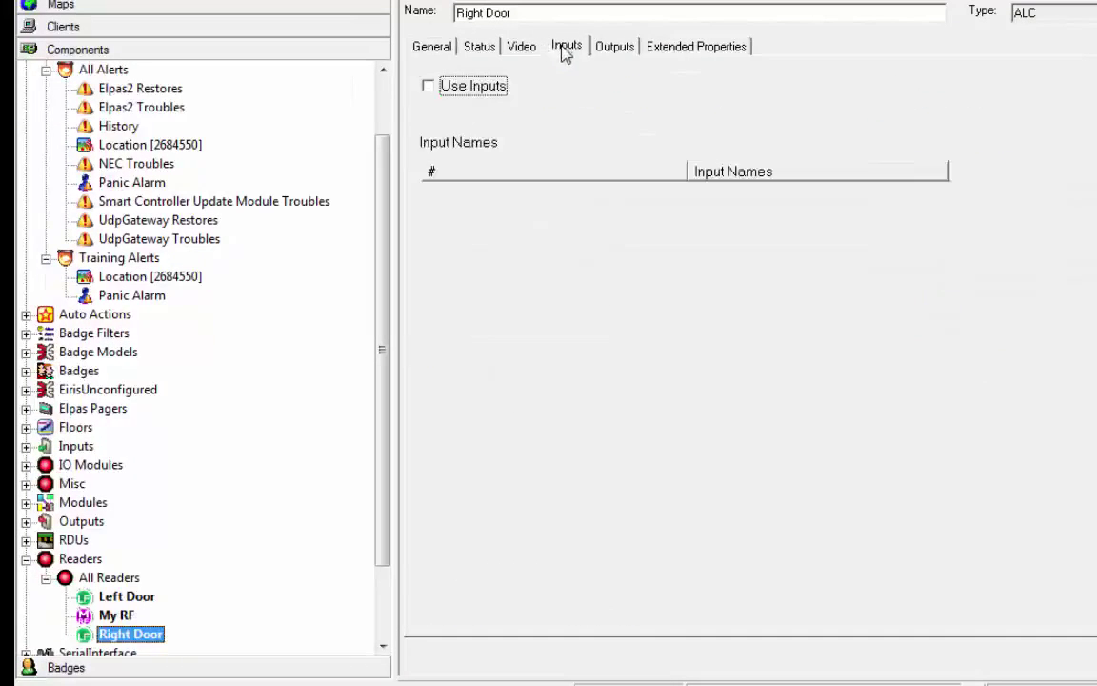
pyautogui.click(428, 87)
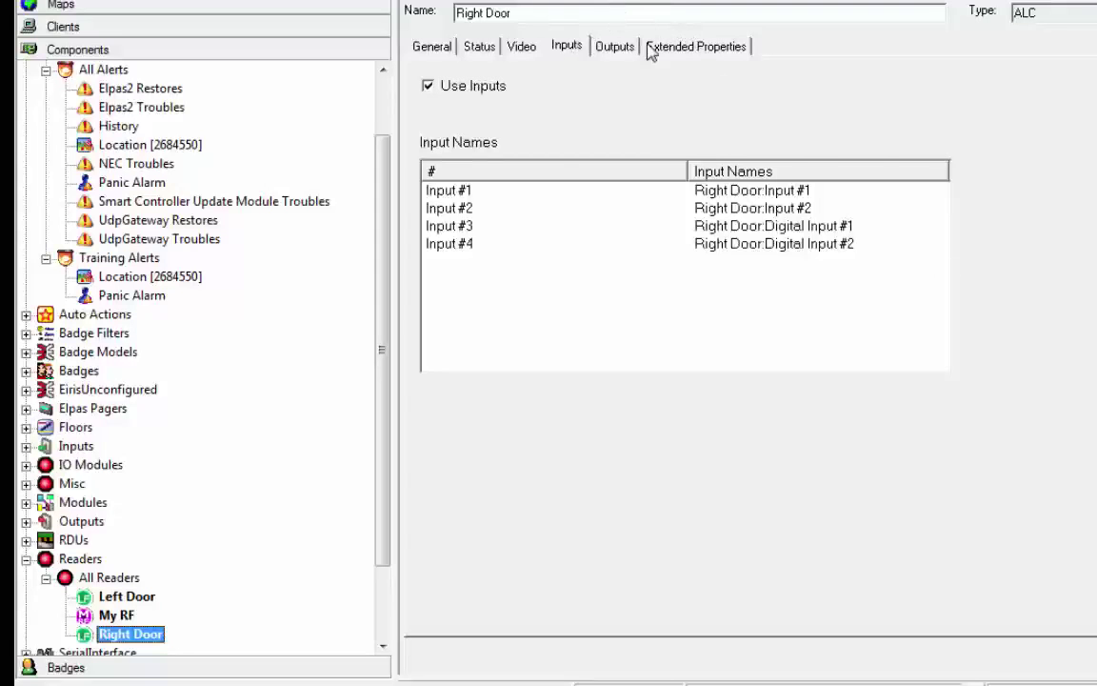
pyautogui.click(617, 48)
pyautogui.click(473, 87)
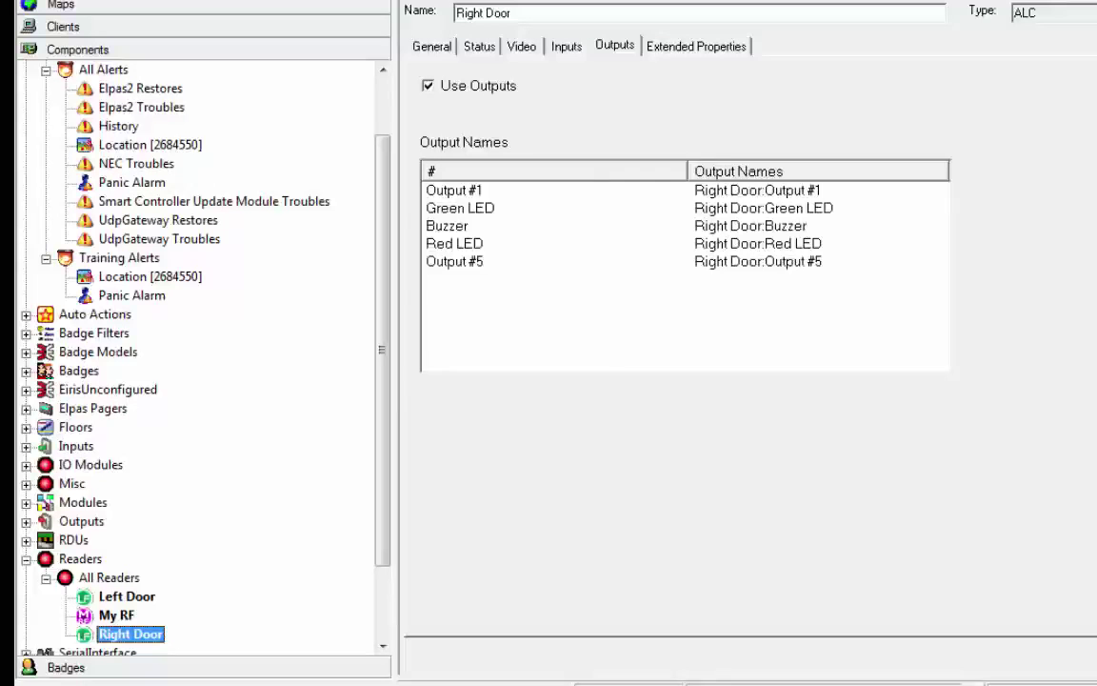
# Enable and apply inputs and outputs on the Left Door reader, revealing its Red LED output
pyautogui.moveTo(380, 330); pyautogui.dragTo(380, 485)
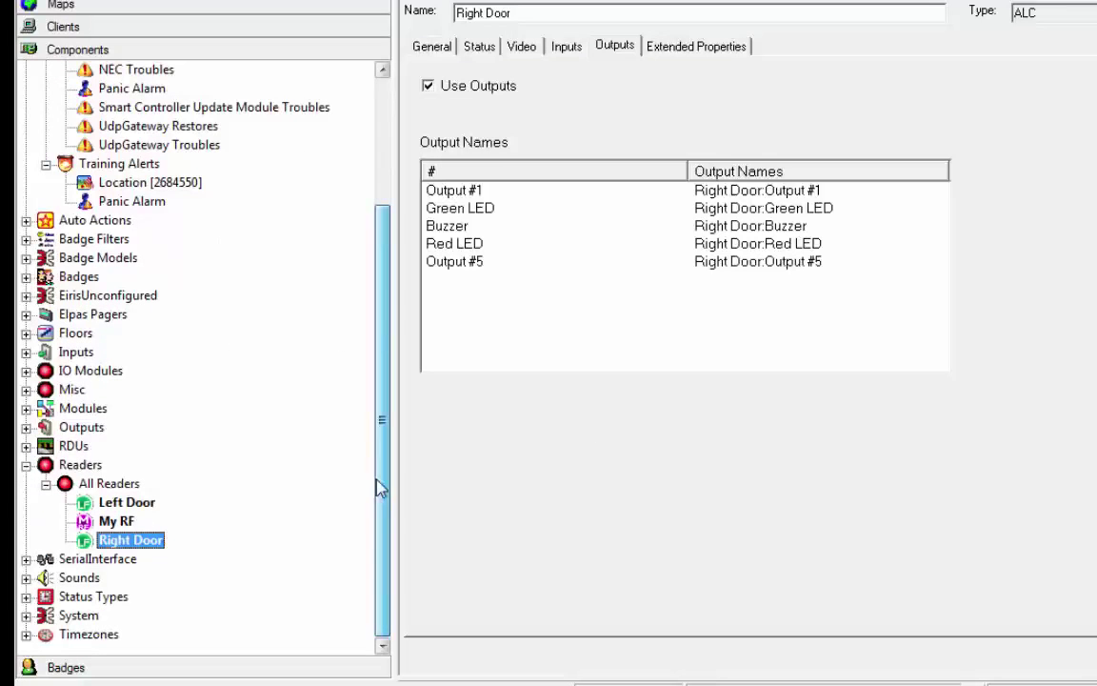
pyautogui.click(126, 503)
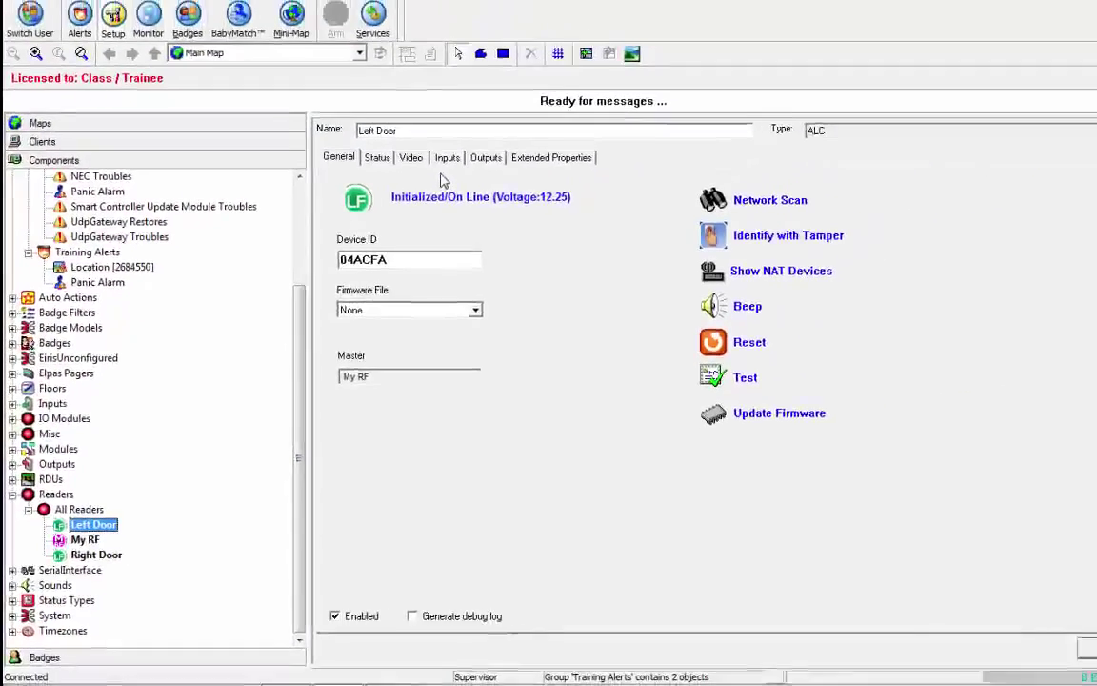
pyautogui.click(447, 157)
pyautogui.click(336, 190)
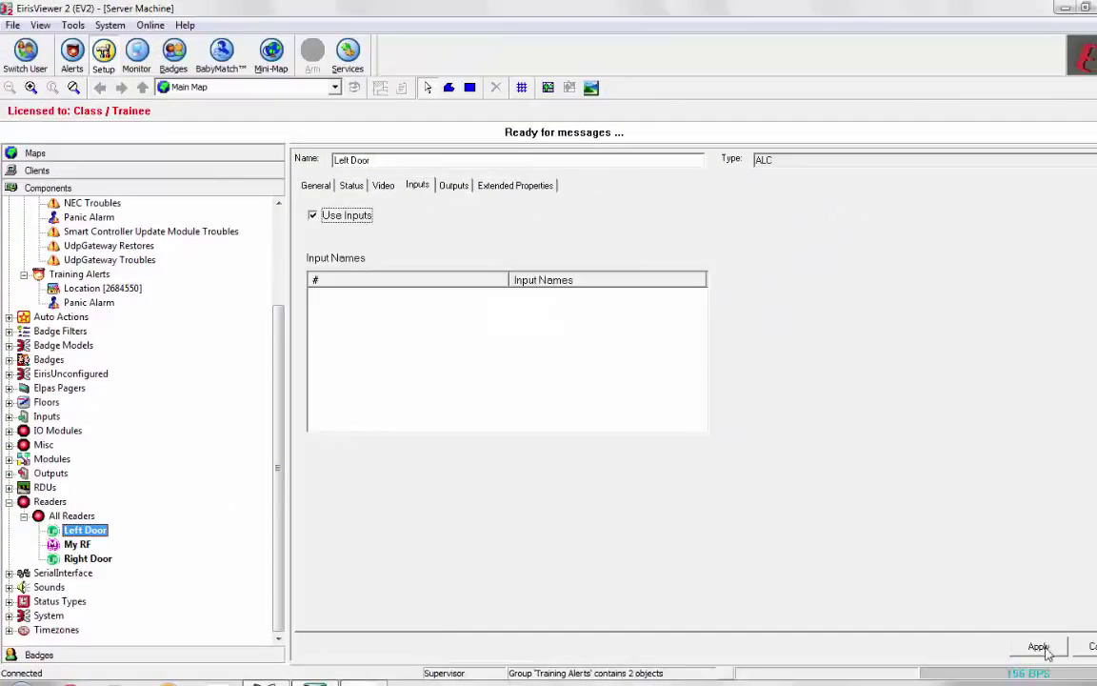
pyautogui.click(1044, 649)
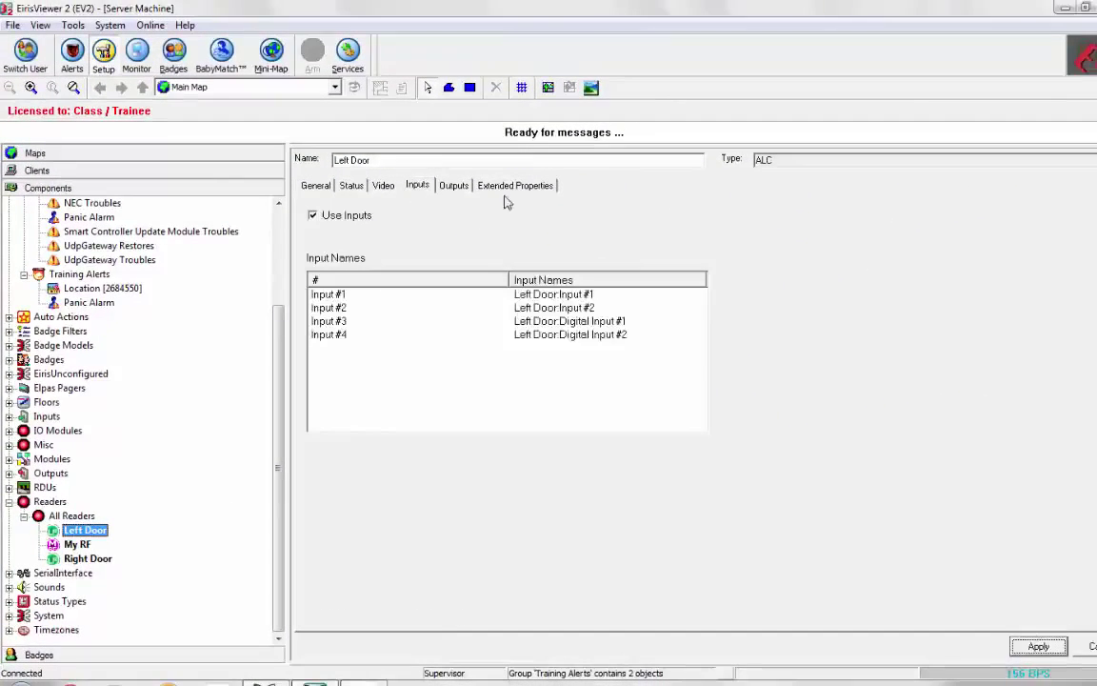
pyautogui.click(451, 187)
pyautogui.click(313, 215)
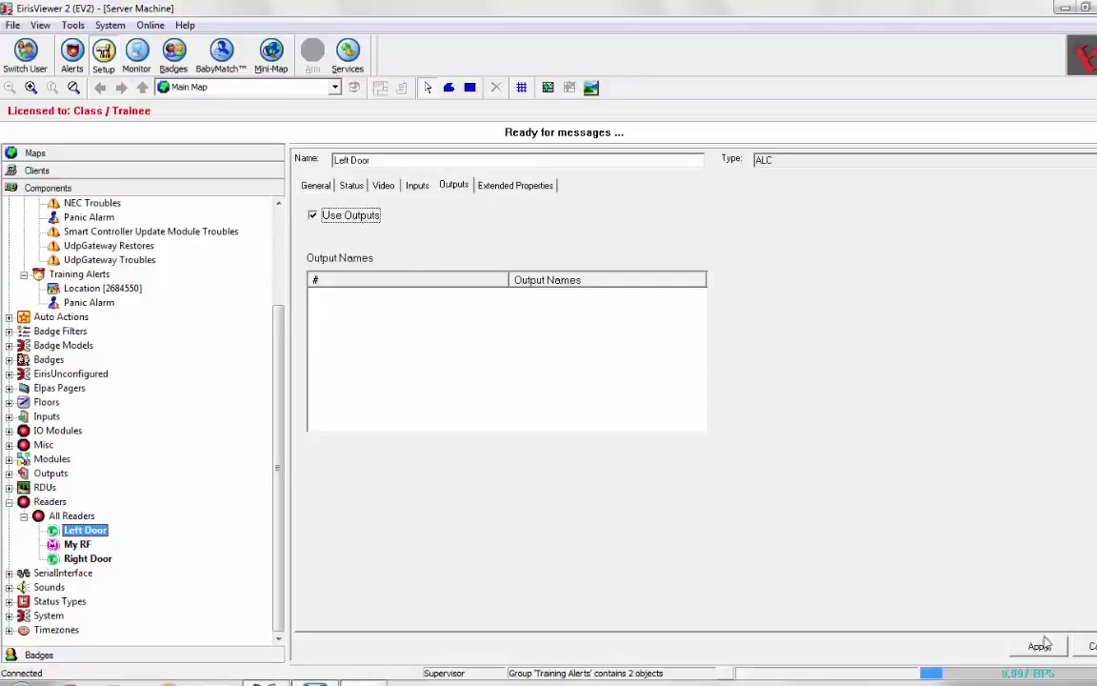
pyautogui.click(1038, 647)
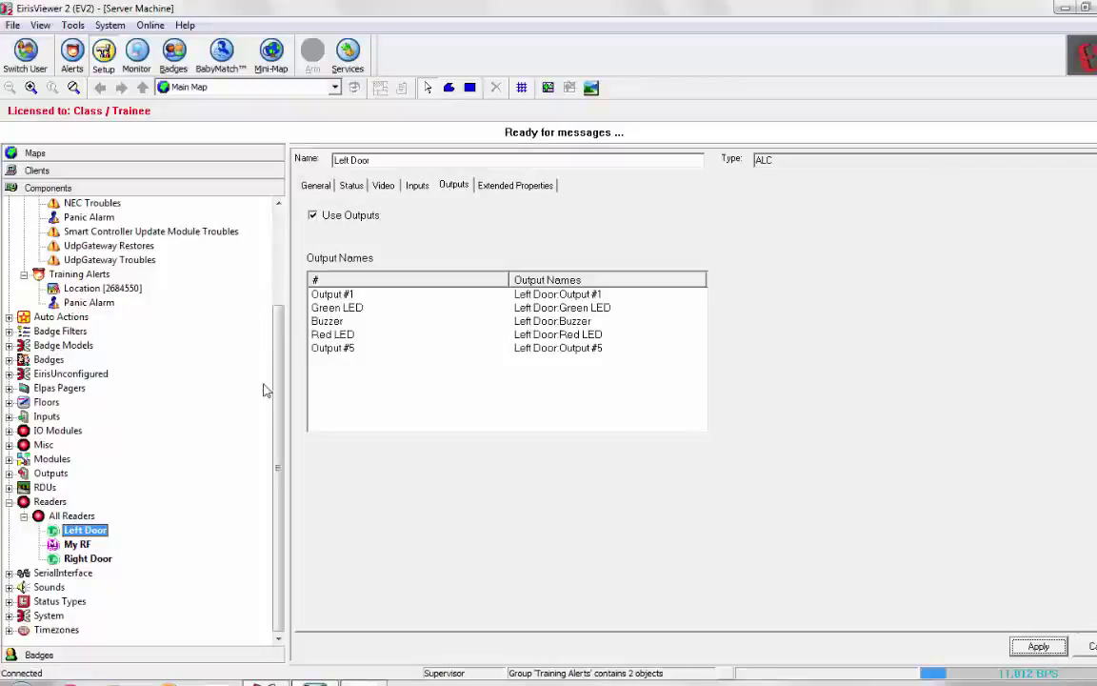
pyautogui.moveTo(276, 412); pyautogui.dragTo(89, 314)
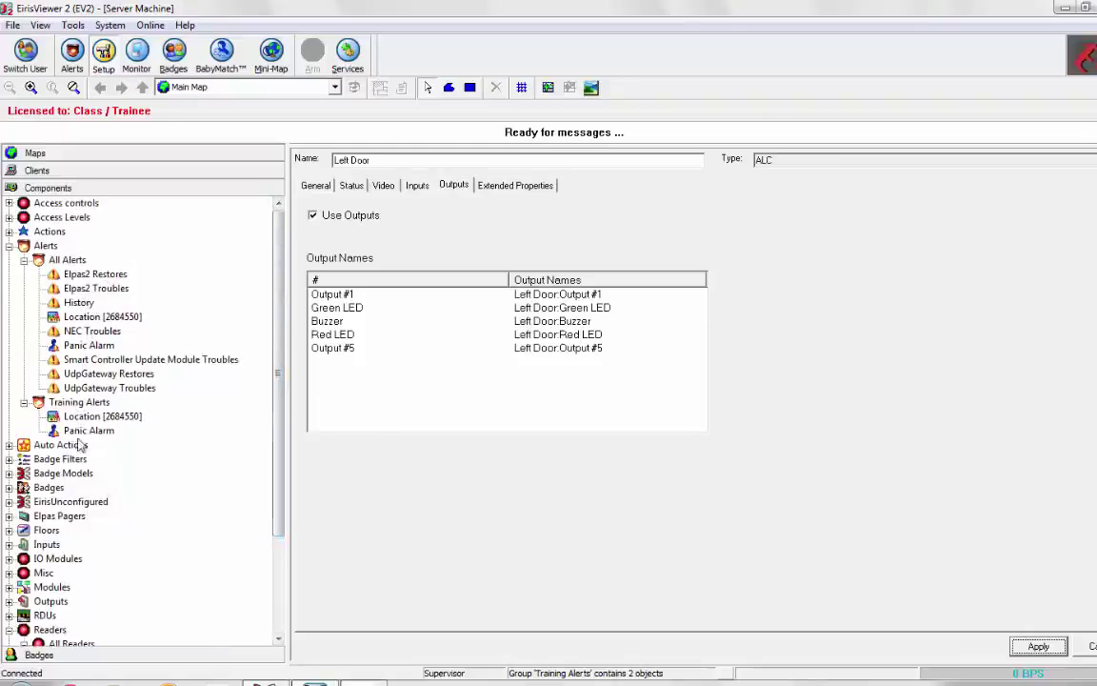
# Rename the training location alert Location [2684550] to 'At Door Alert' and apply
pyautogui.click(95, 417)
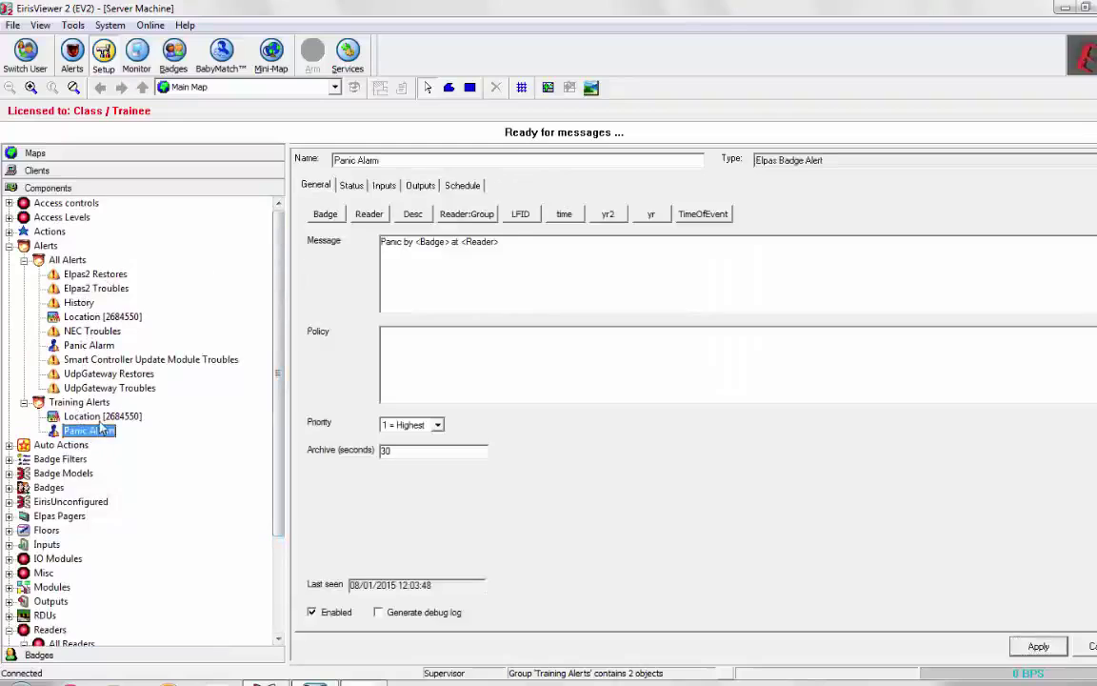
pyautogui.tripleClick(419, 159)
pyautogui.write('Al D')
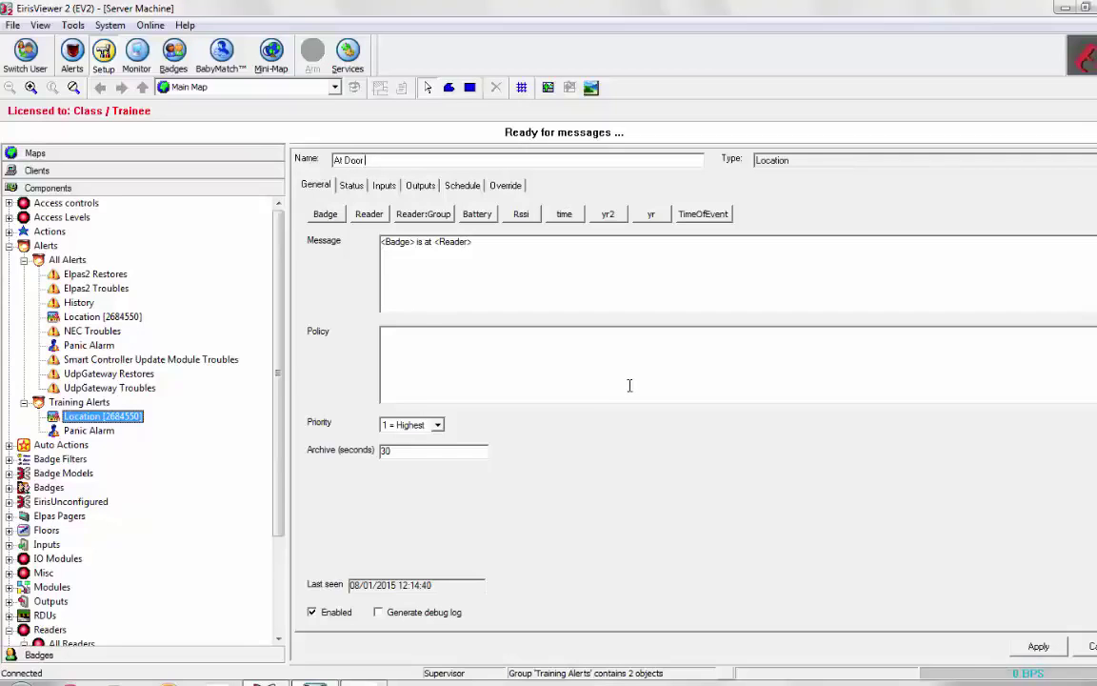
pyautogui.write('oor Alert')
pyautogui.click(1038, 647)
# Make the alert light the Right Door:Red LED output and apply
pyautogui.click(421, 185)
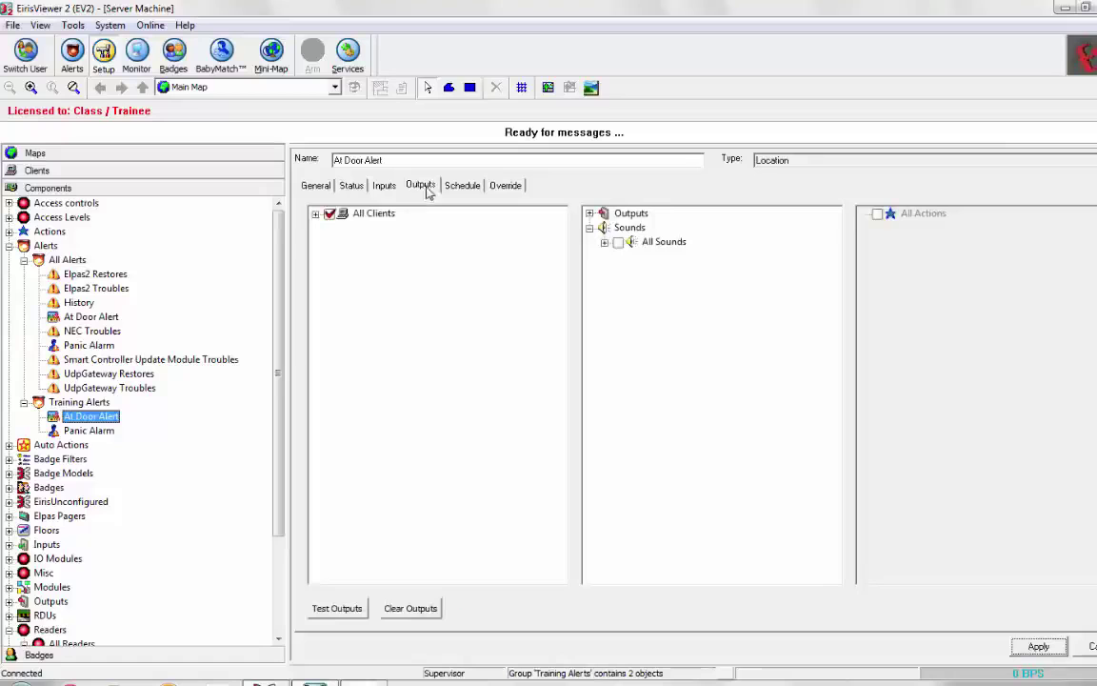
pyautogui.click(605, 243)
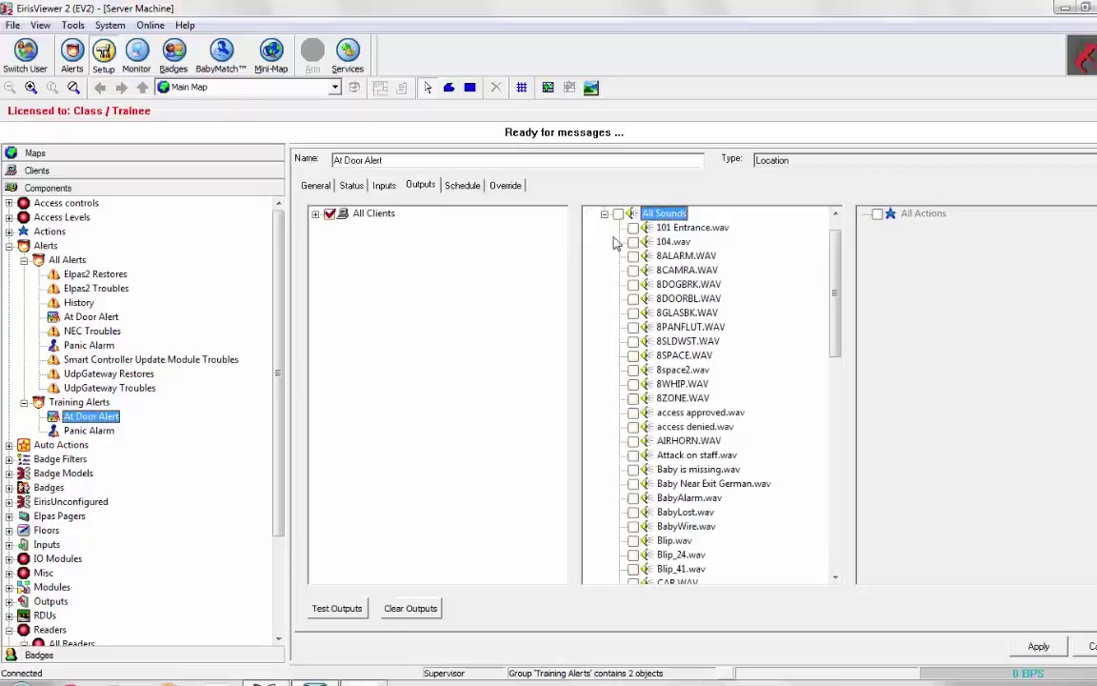
pyautogui.click(603, 214)
pyautogui.click(590, 215)
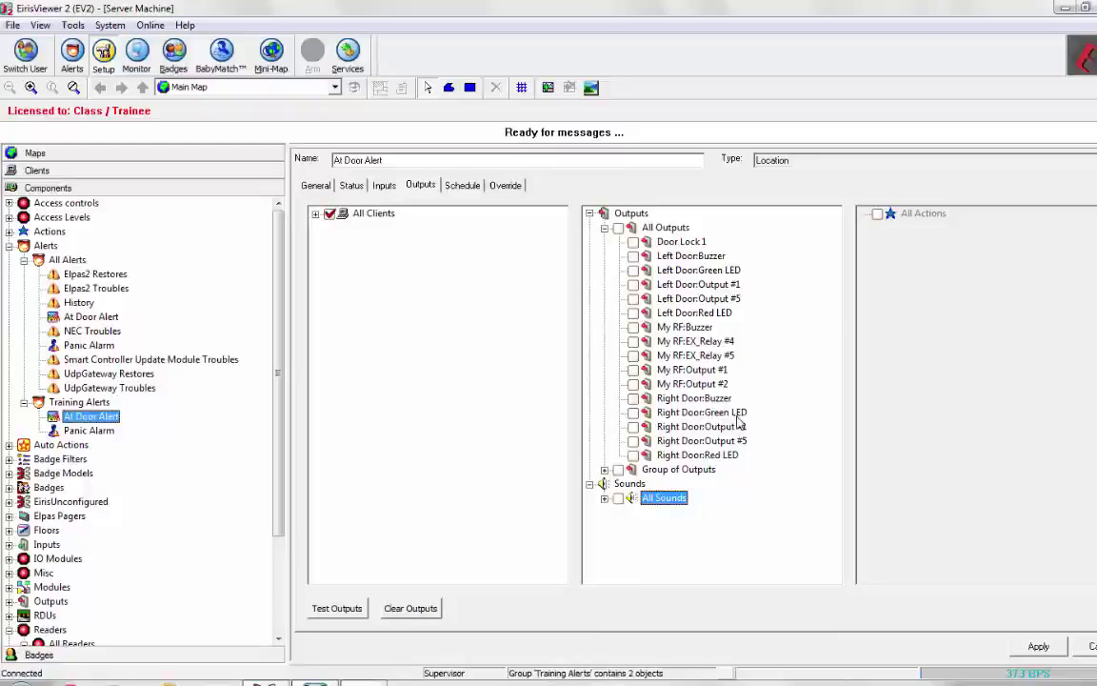
pyautogui.click(634, 455)
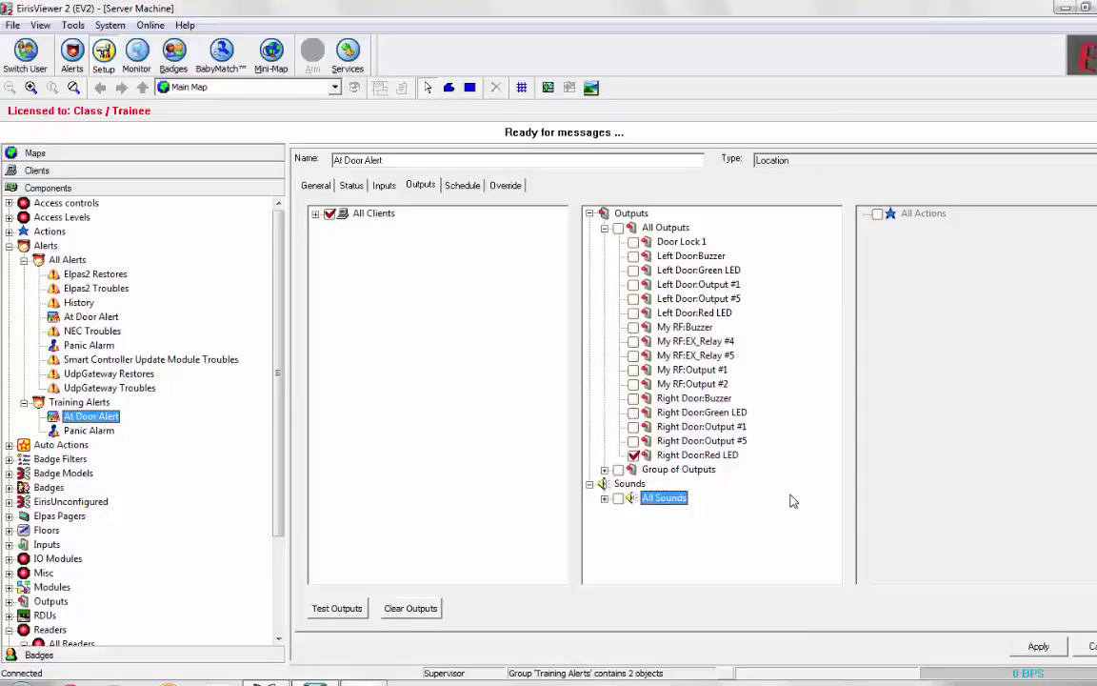
pyautogui.click(1038, 647)
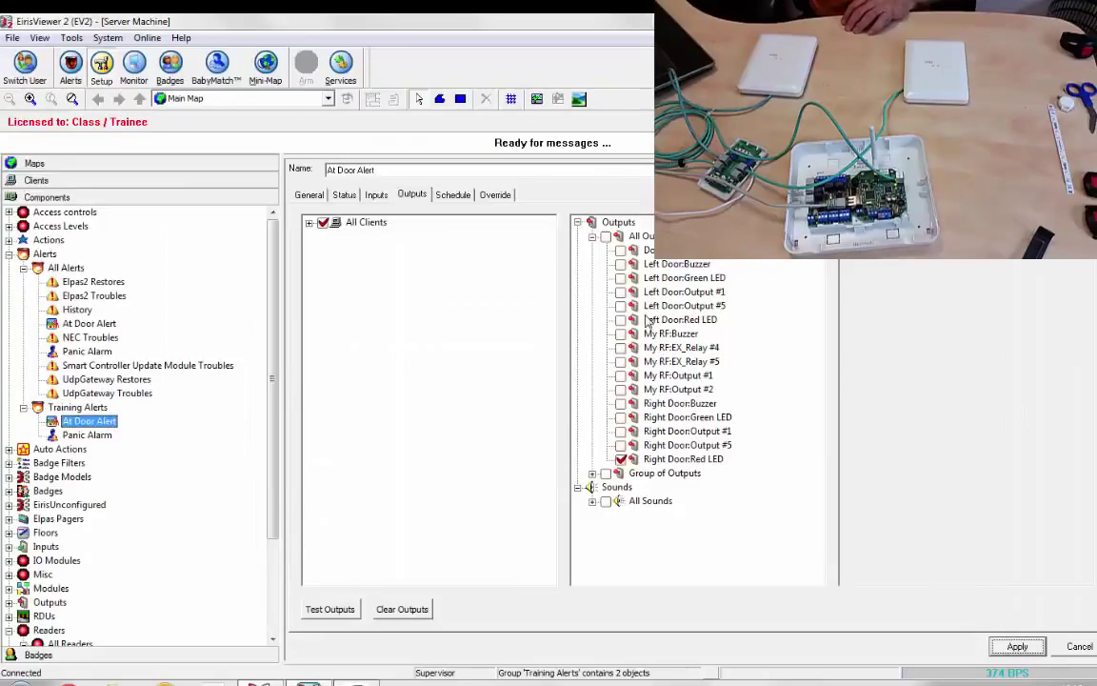
# Tick the 8DOORBL.WAV sound under All Sounds, apply, and run Test Outputs
pyautogui.click(593, 237)
pyautogui.click(592, 276)
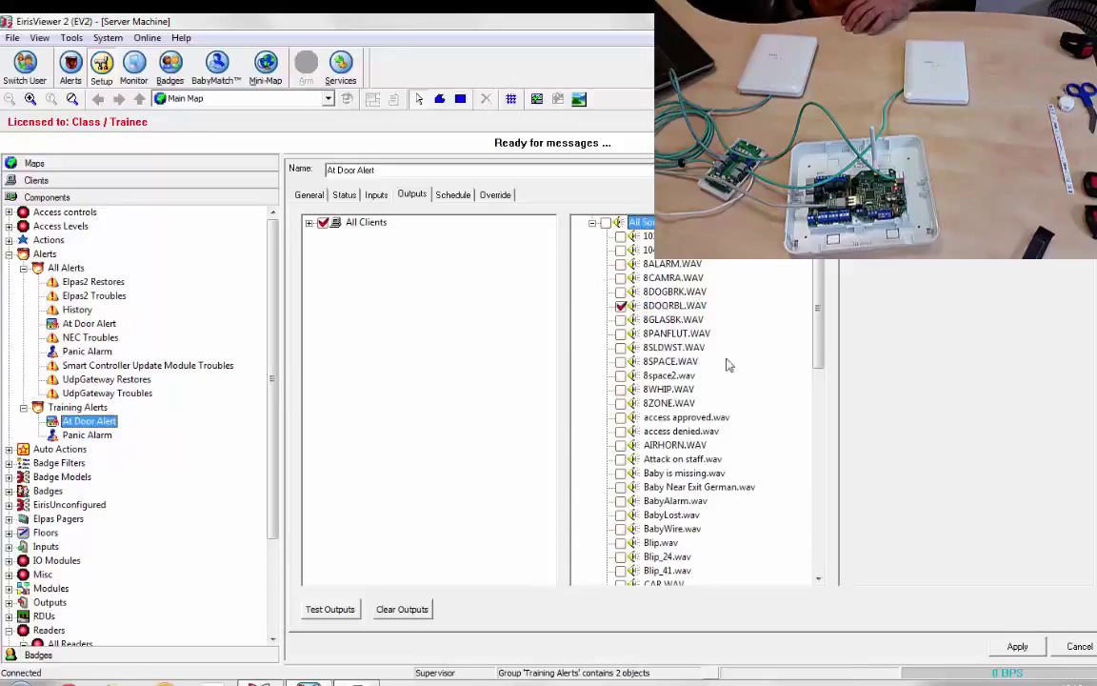
pyautogui.click(1015, 646)
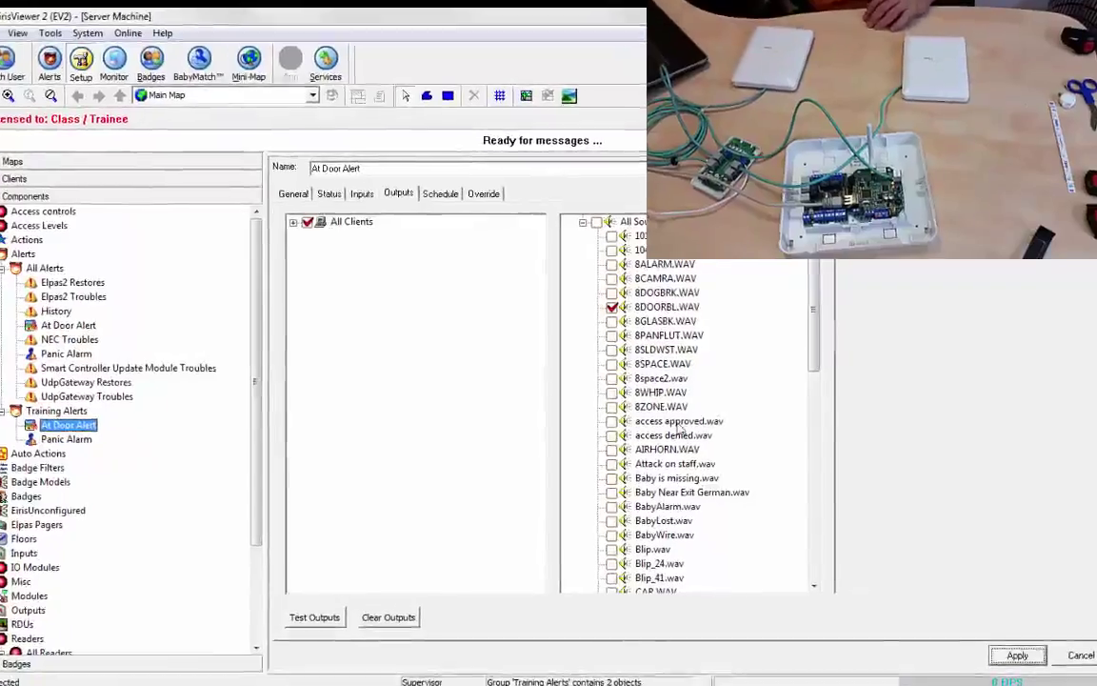
pyautogui.click(276, 637)
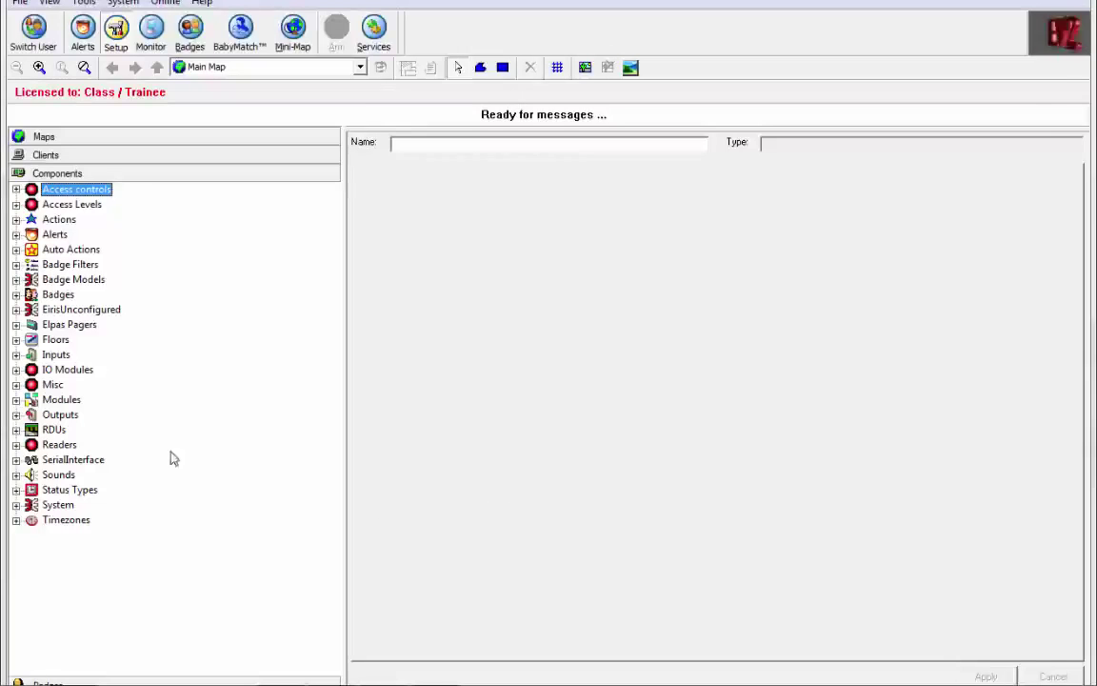
# Inspect the Left Door and Right Door readers under All Readers
pyautogui.click(15, 445)
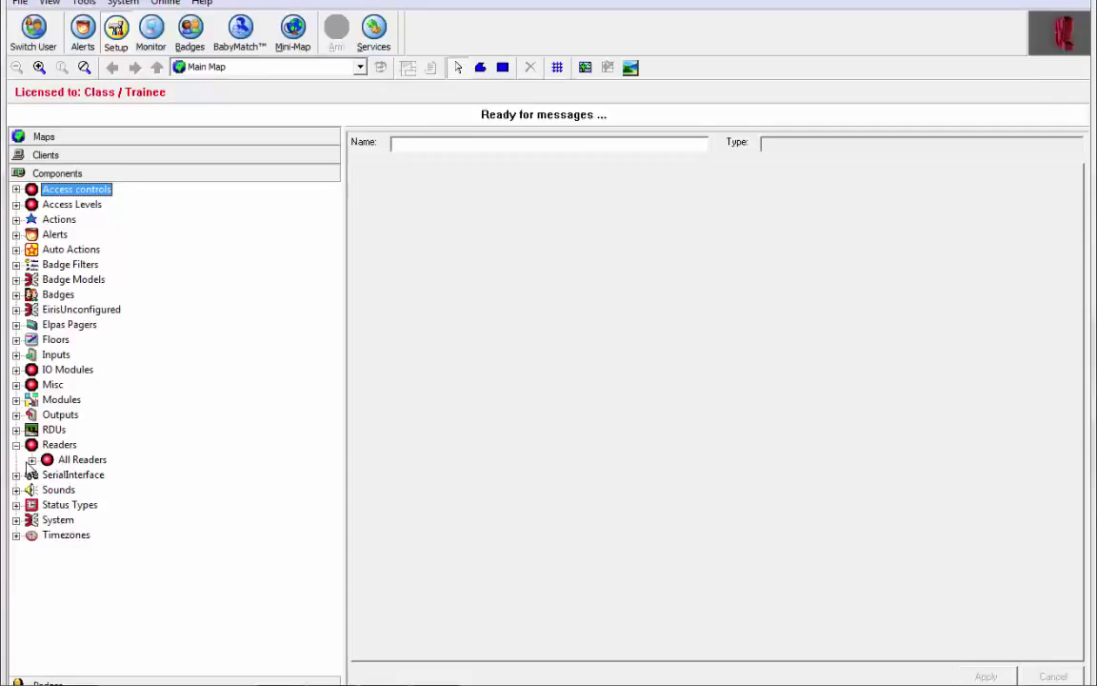
pyautogui.click(32, 459)
pyautogui.click(90, 475)
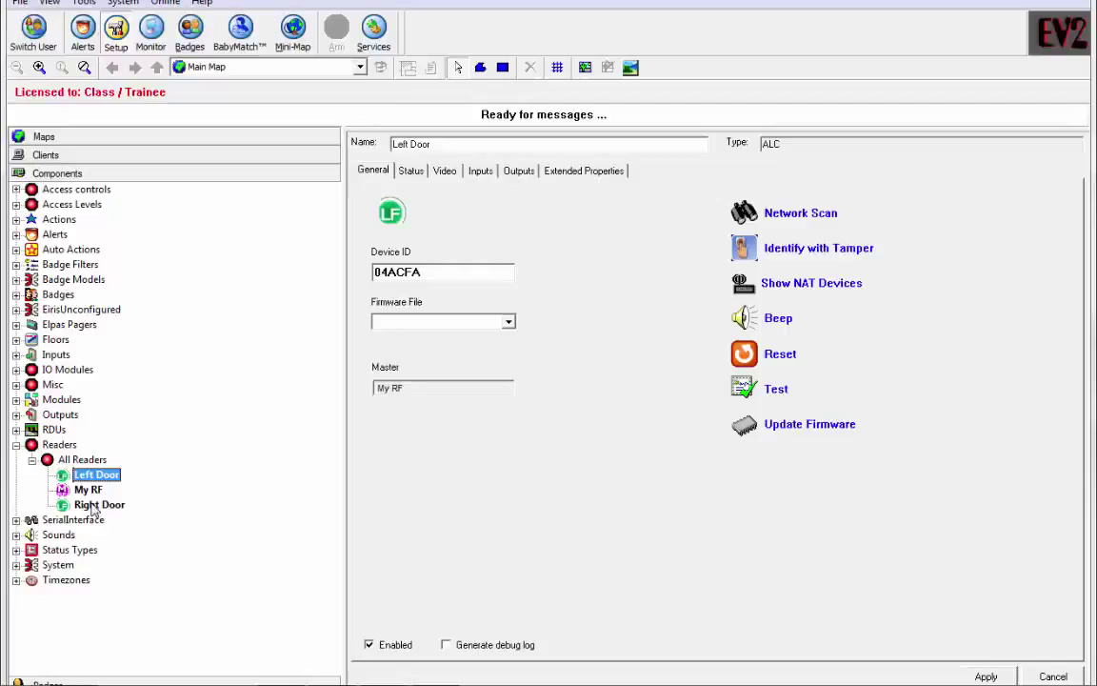
pyautogui.click(95, 506)
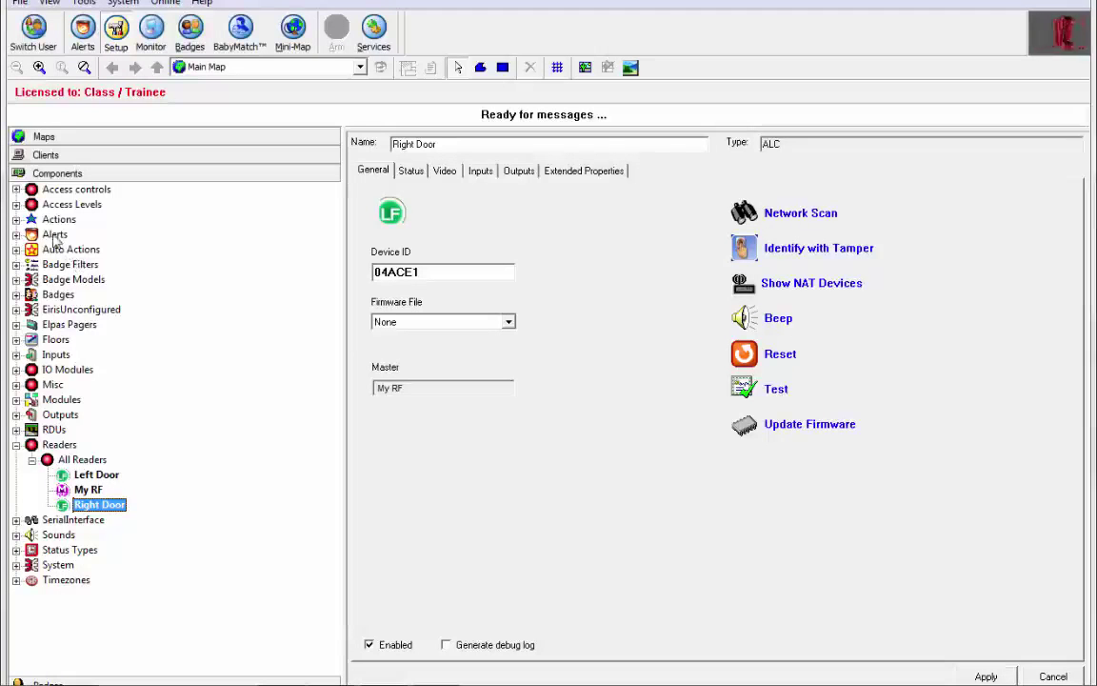
# Confirm At Door Alert triggers on Staff badges at Right Door, then view its outputs
pyautogui.click(17, 235)
pyautogui.click(32, 250)
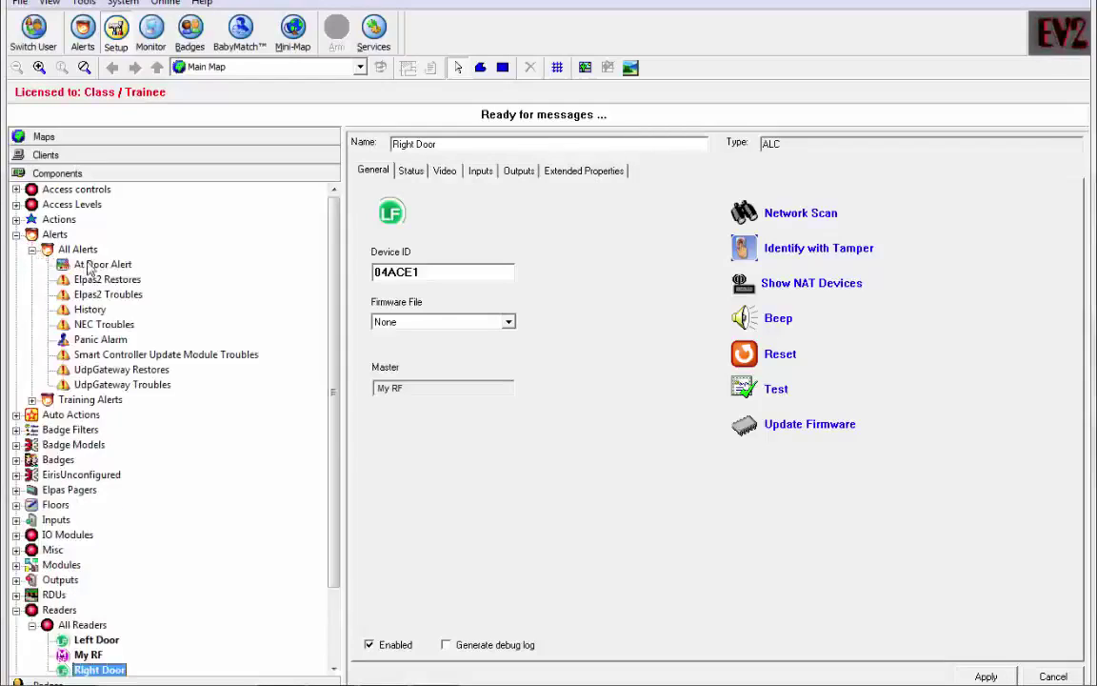
pyautogui.click(100, 264)
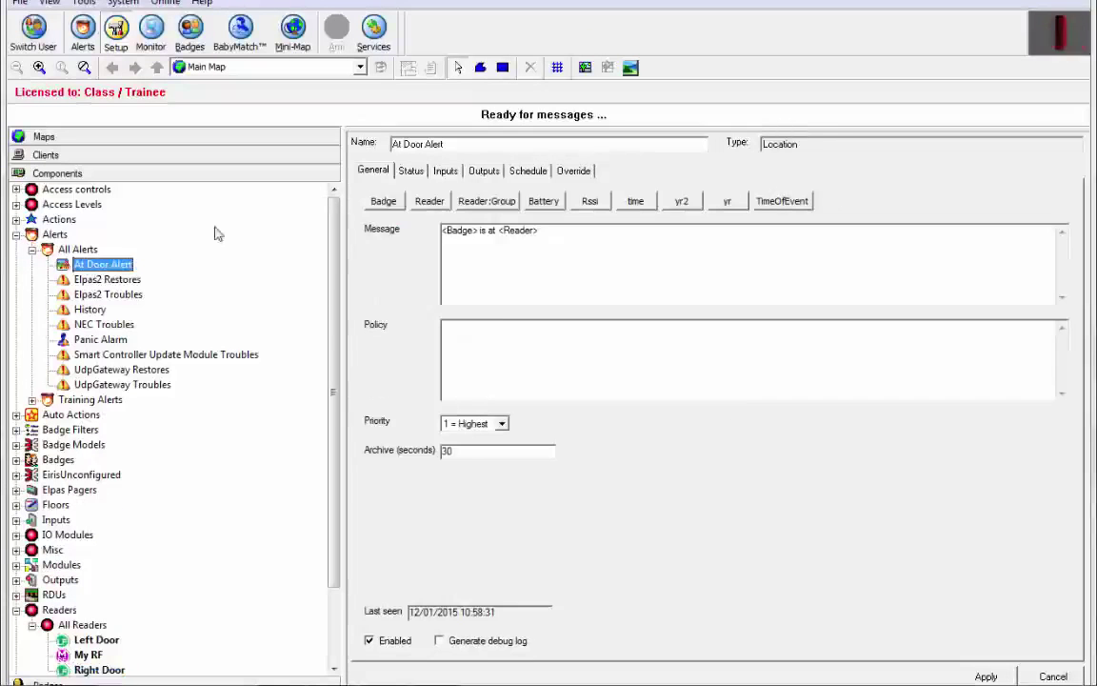
pyautogui.click(445, 171)
pyautogui.click(532, 307)
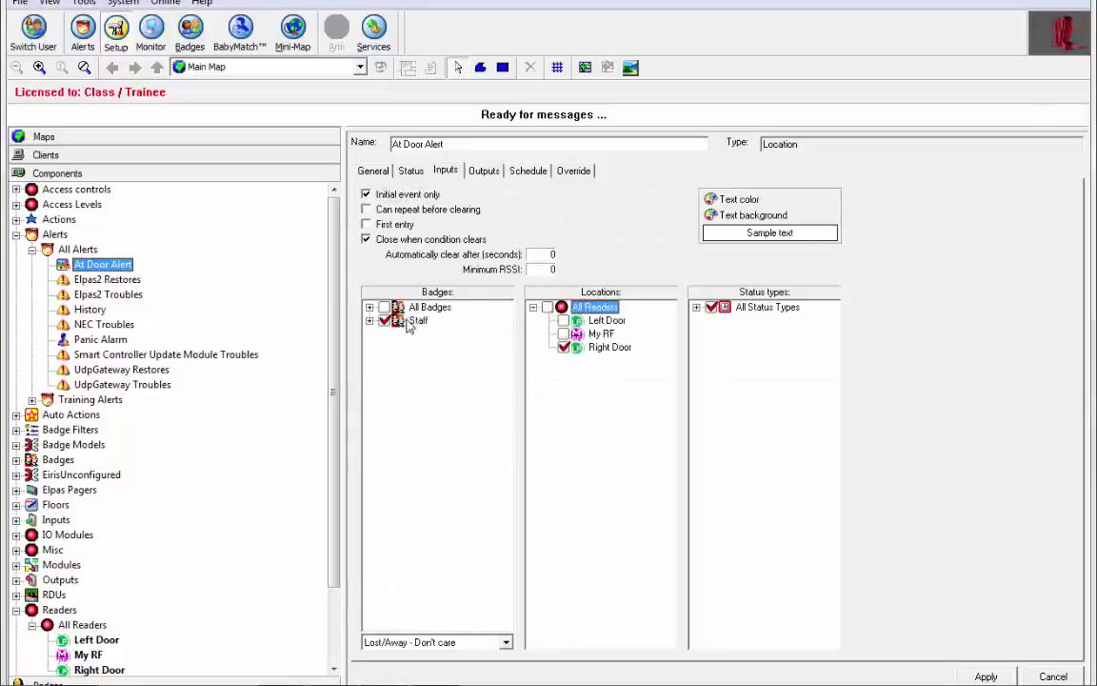
pyautogui.click(370, 320)
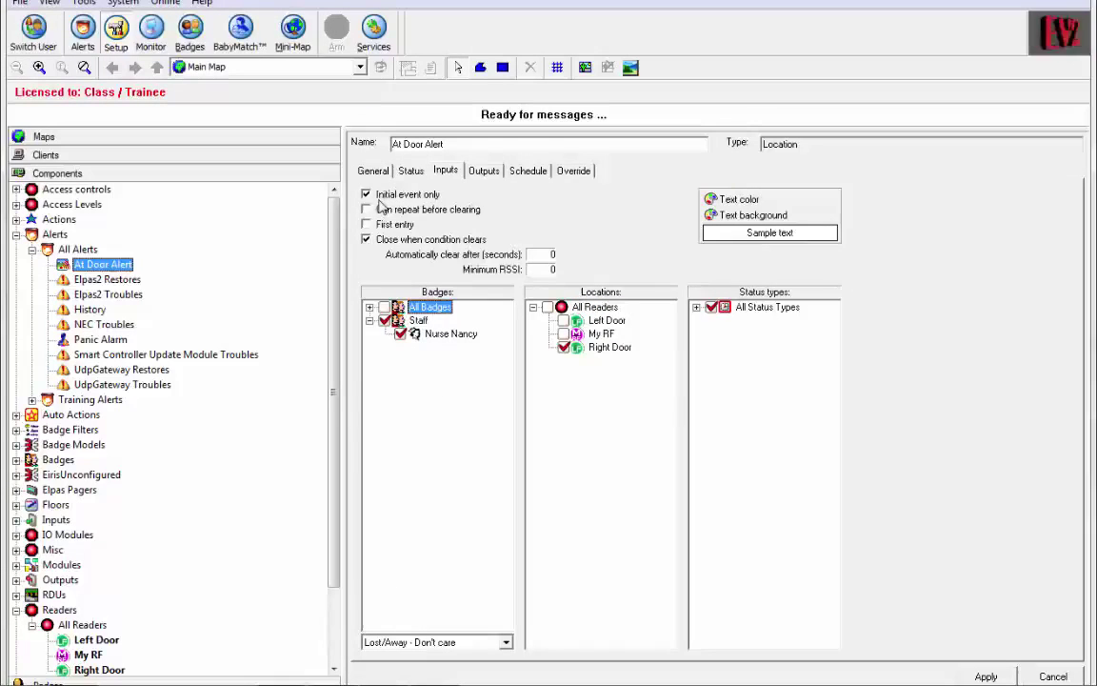
pyautogui.click(484, 170)
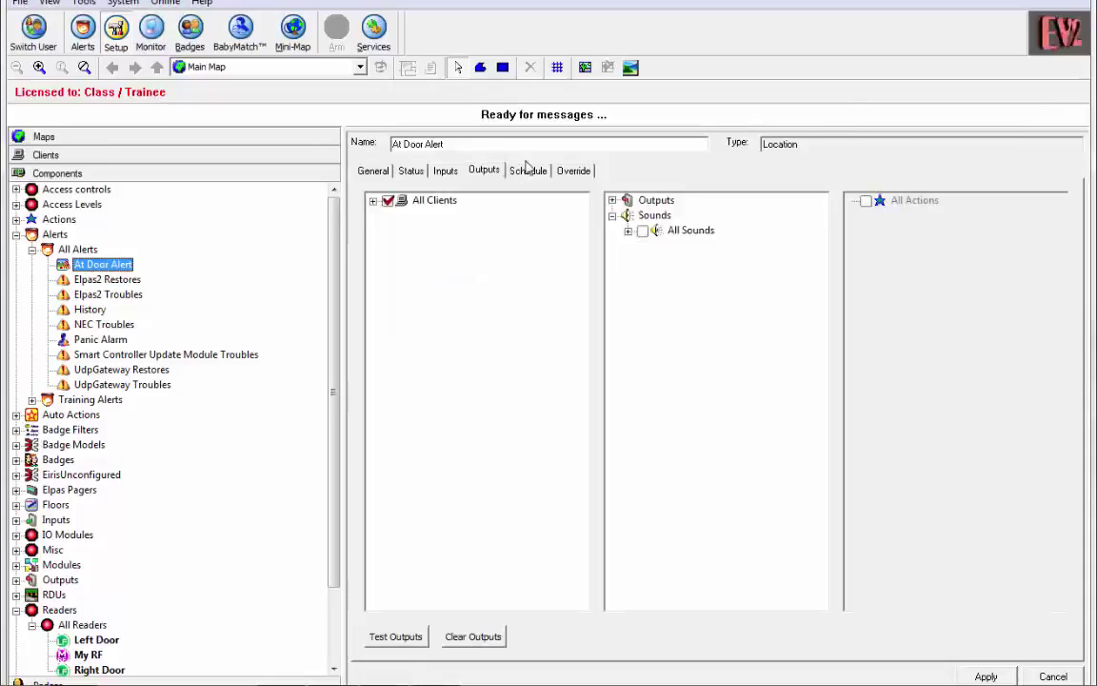
# Check the 8DOORBL.WAV sound and override settings, ending on the alert's Inputs tab
pyautogui.doubleClick(621, 202)
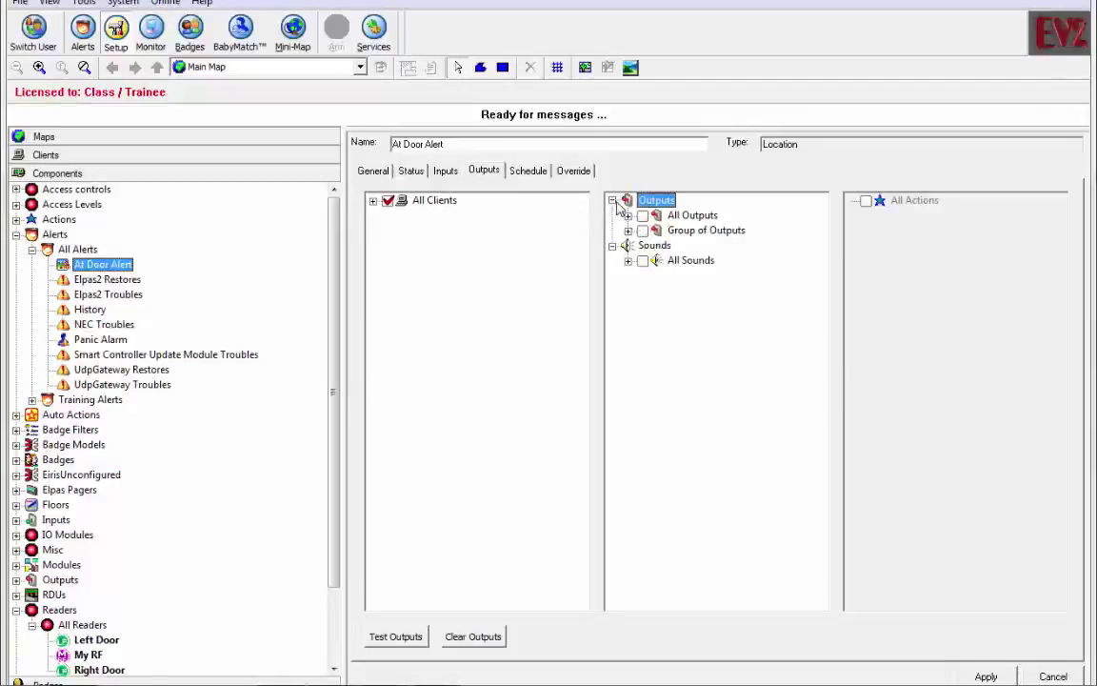
pyautogui.click(629, 260)
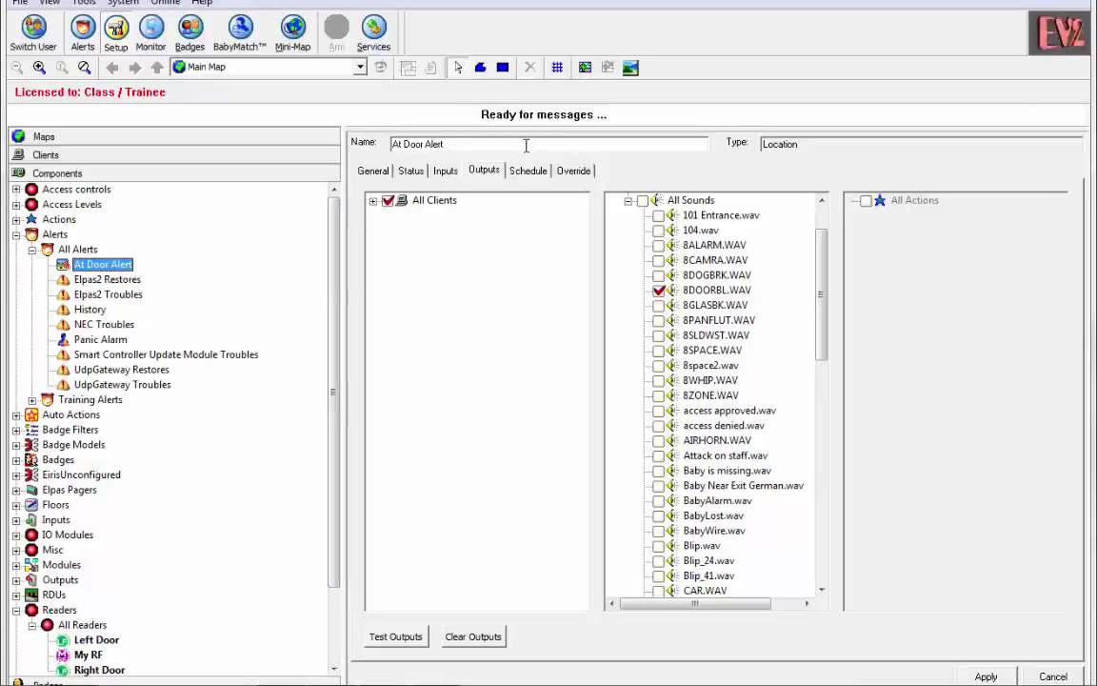
pyautogui.click(574, 172)
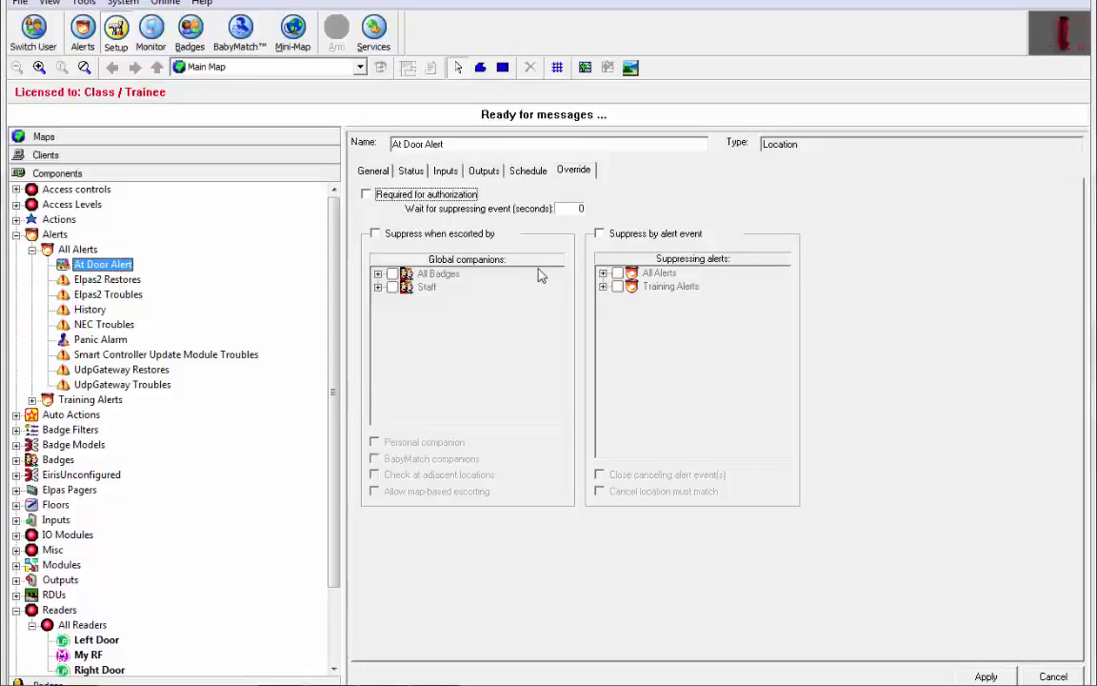
pyautogui.click(445, 170)
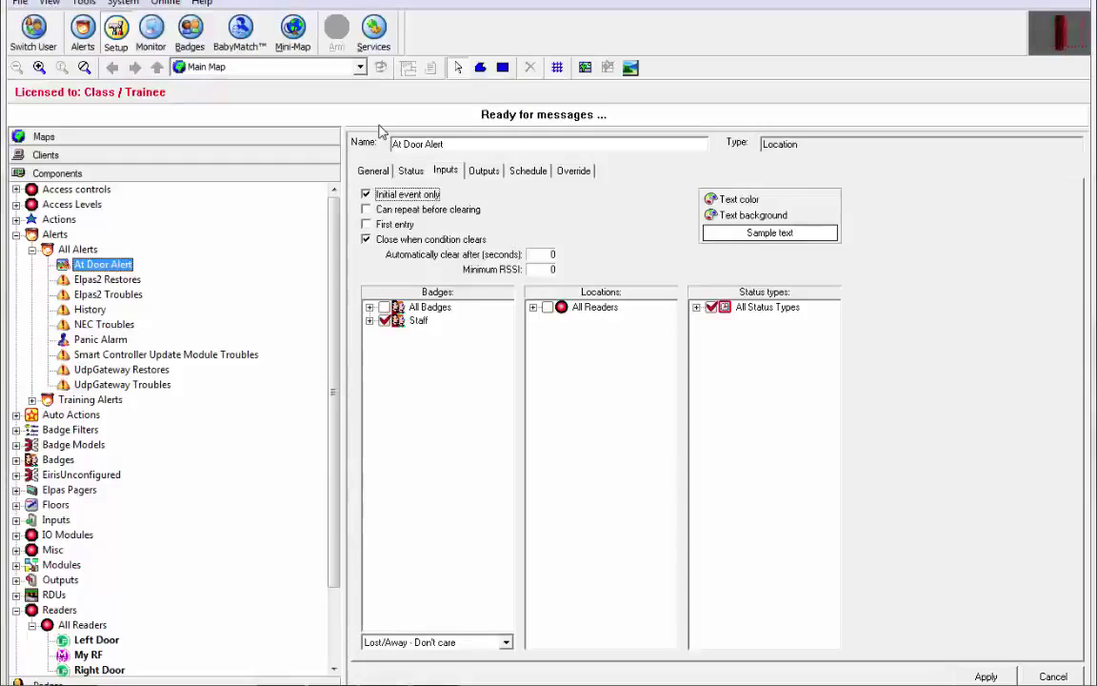